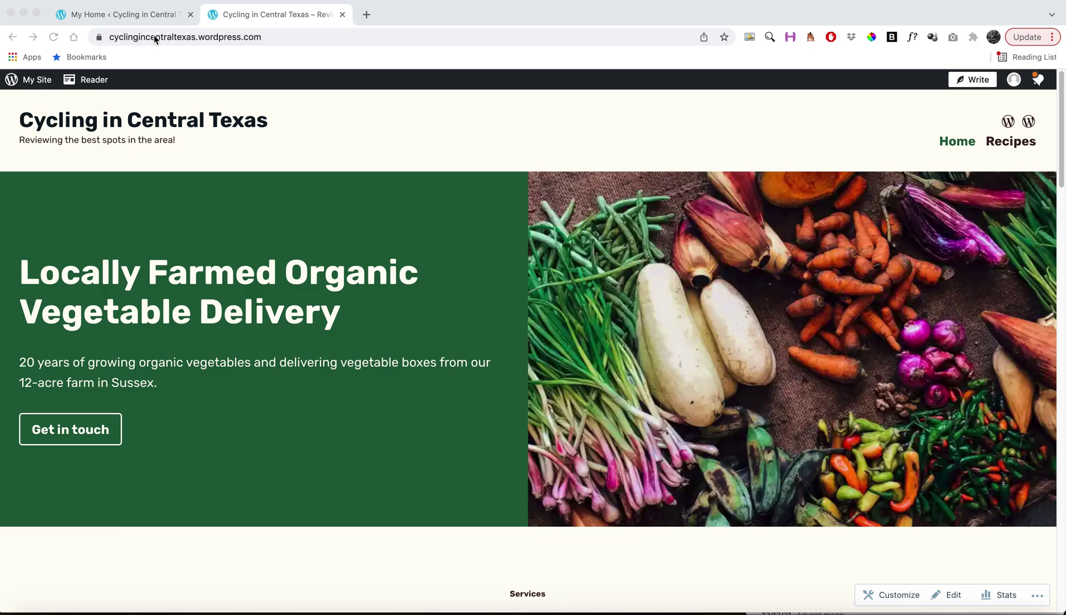
- Open the Home page in the block editor from the admin bar and dismiss the Welcome tour
click(243, 164)
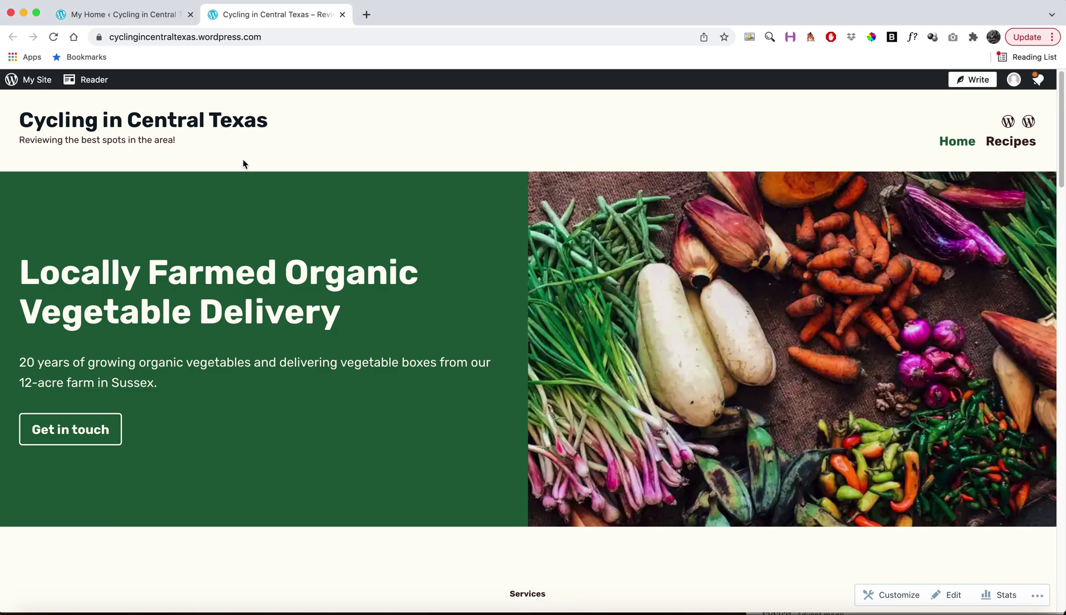
scroll(417, 175, down, 7)
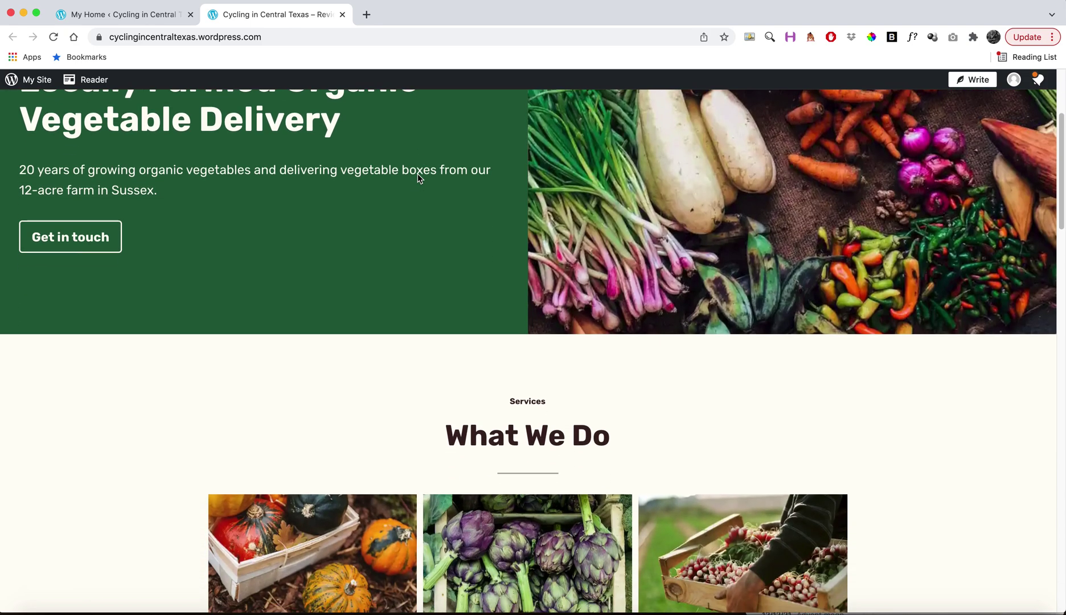
scroll(417, 178, up, 7)
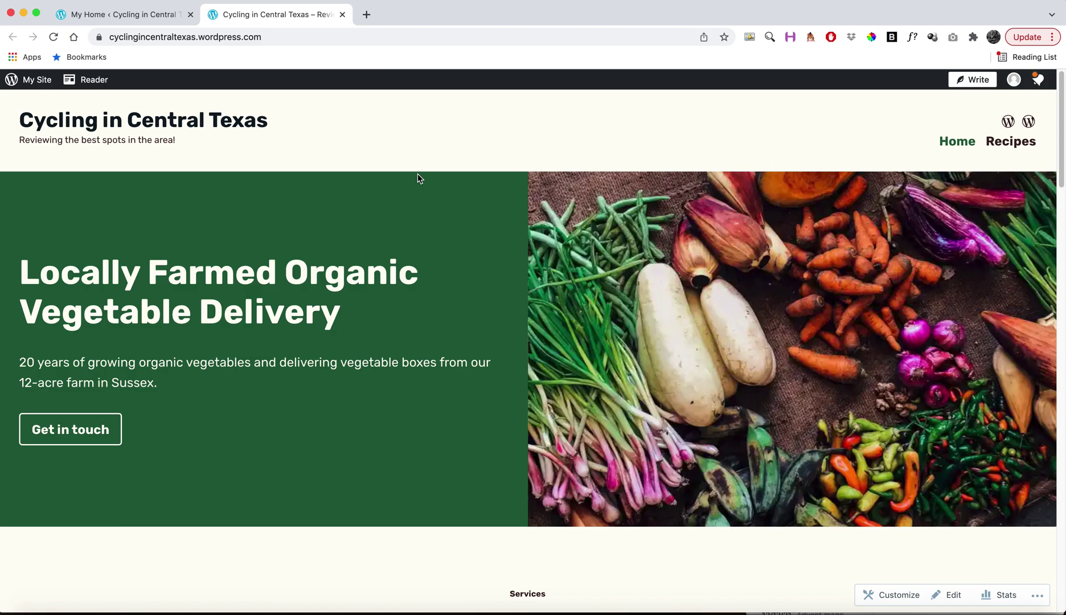
scroll(395, 307, down, 1)
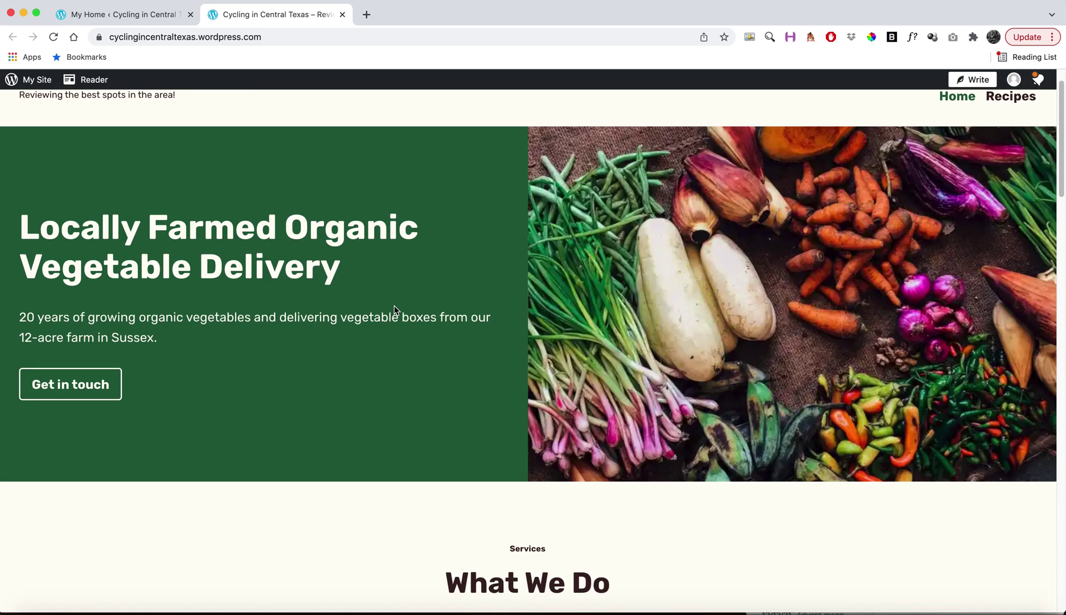
scroll(395, 309, up, 1)
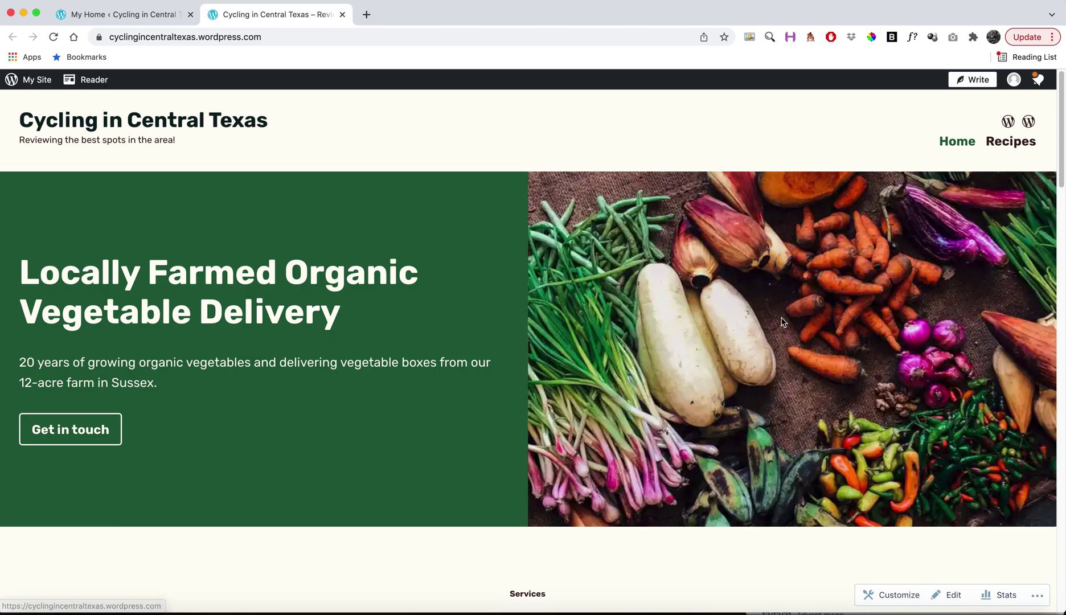
scroll(625, 390, down, 1)
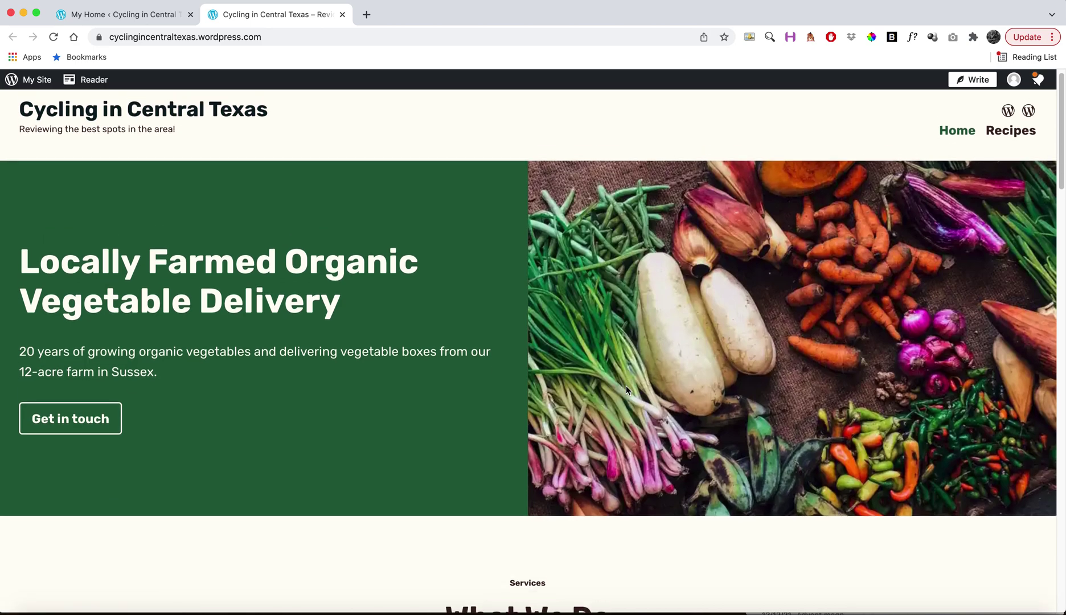
scroll(625, 389, up, 1)
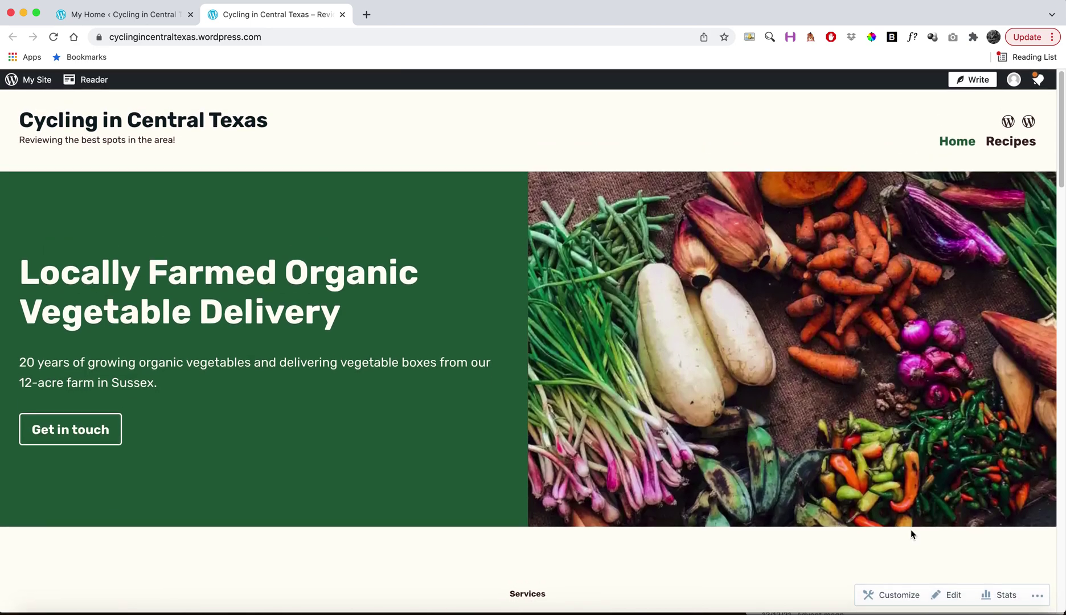
click(954, 596)
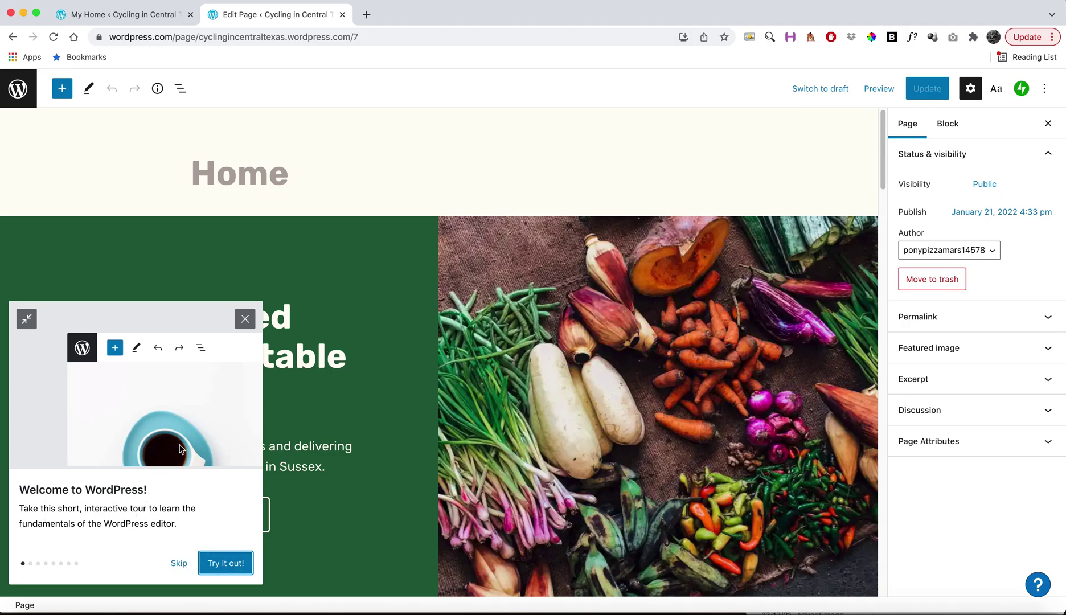
click(245, 320)
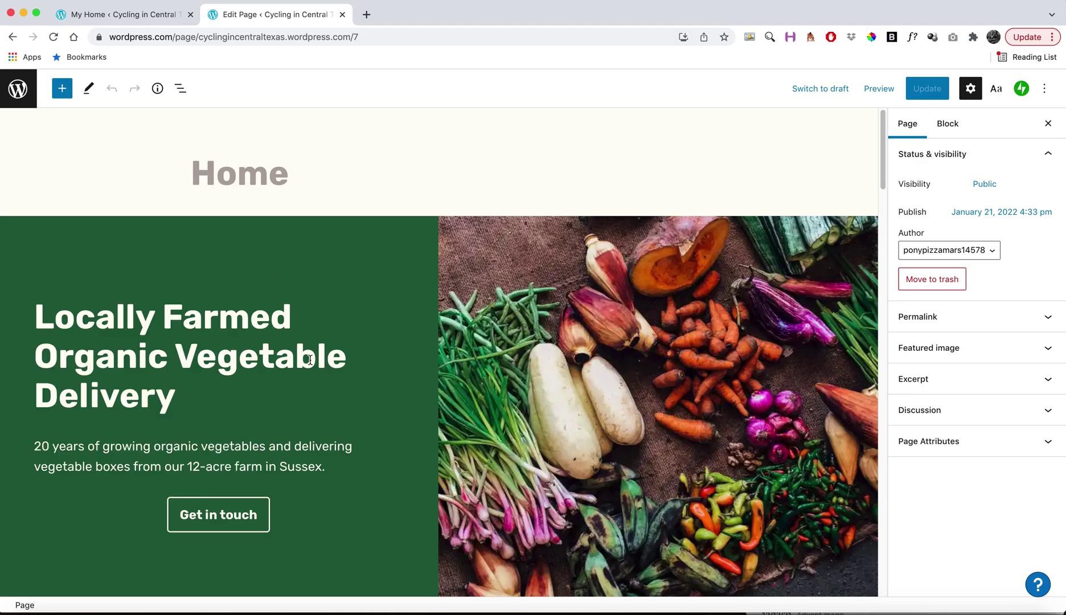
- Replace the hero heading text with 'Check out our reviews every week!'
scroll(328, 314, down, 2)
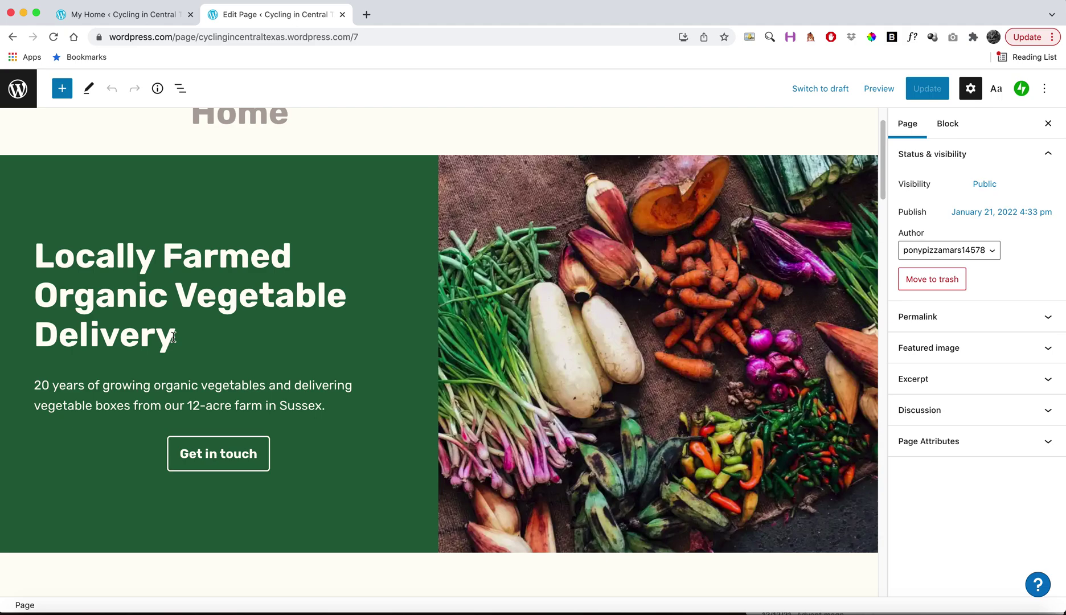
drag(173, 336, 42, 259)
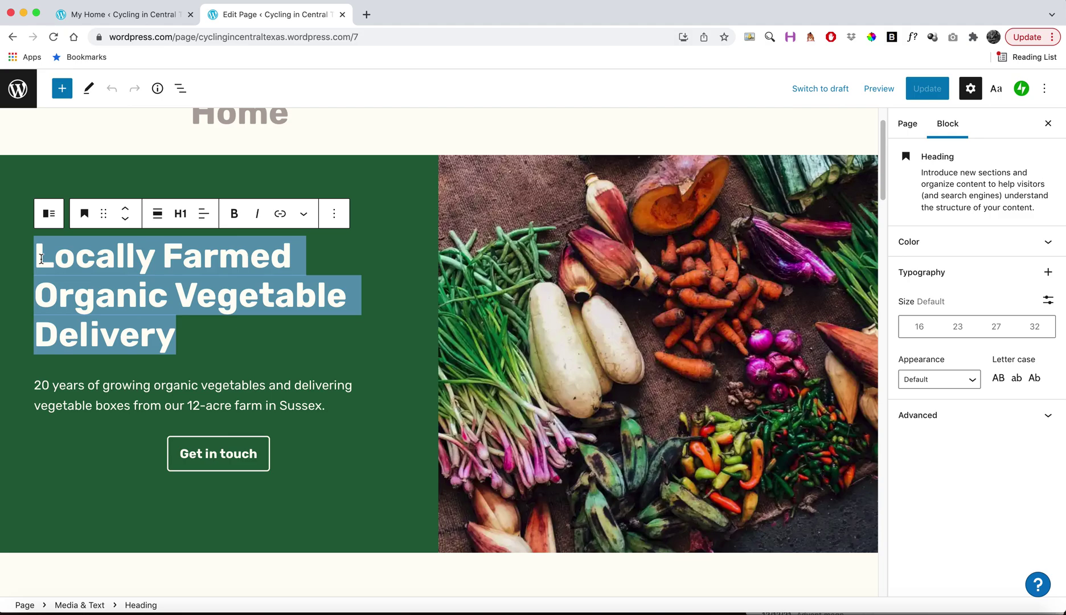
text(Check out our re)
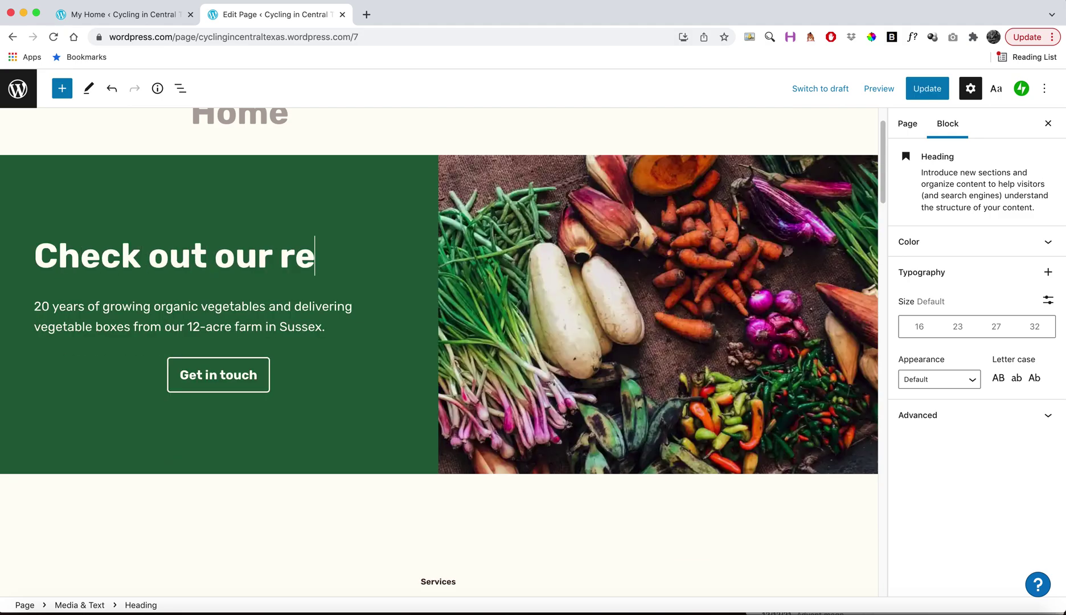
text(views ev)
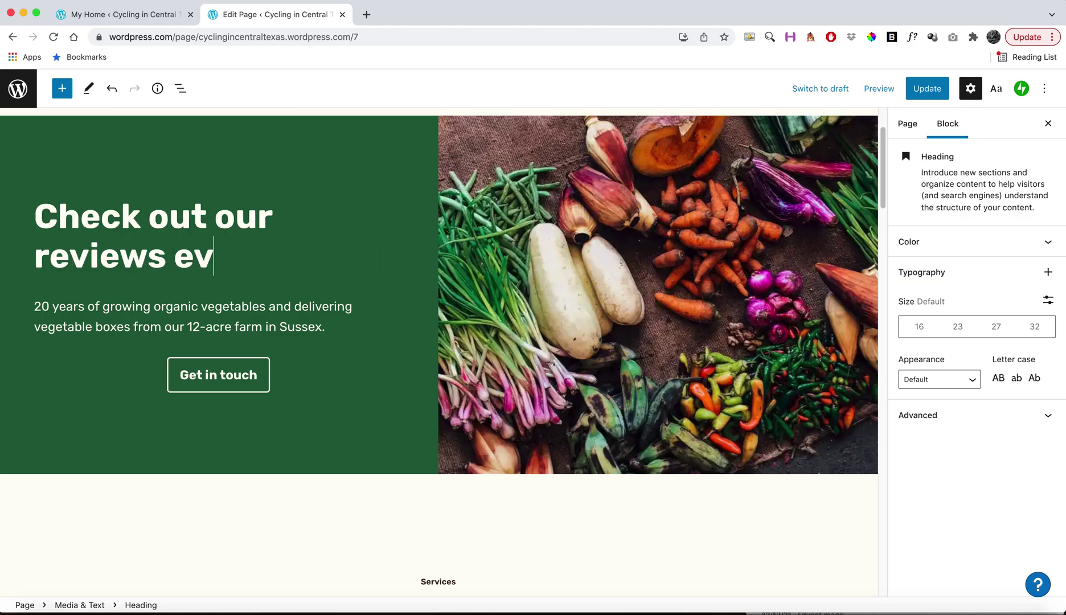
text(ery week!)
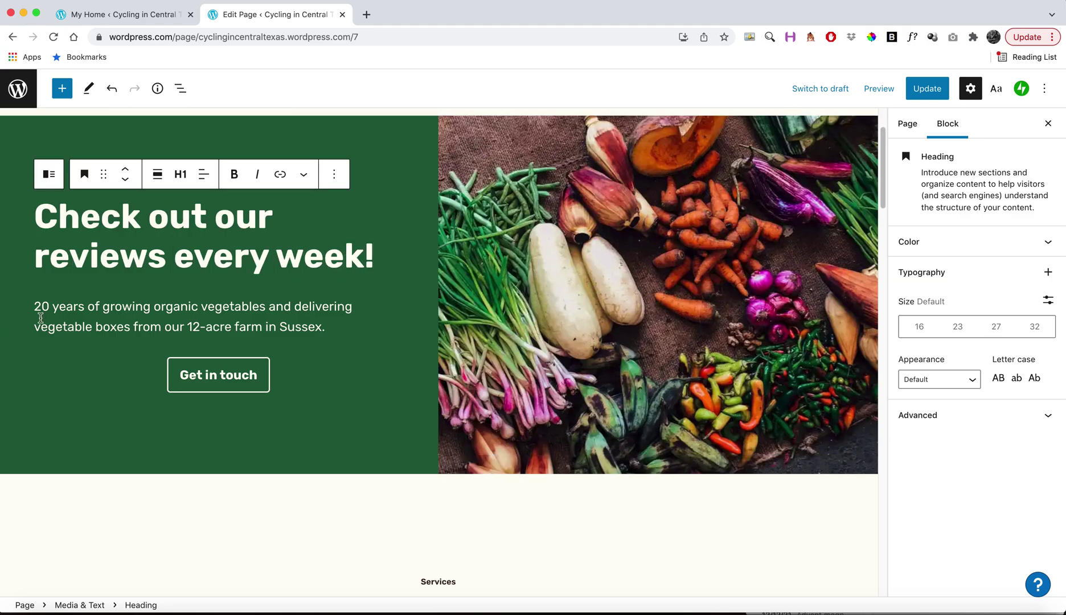
drag(34, 306, 328, 326)
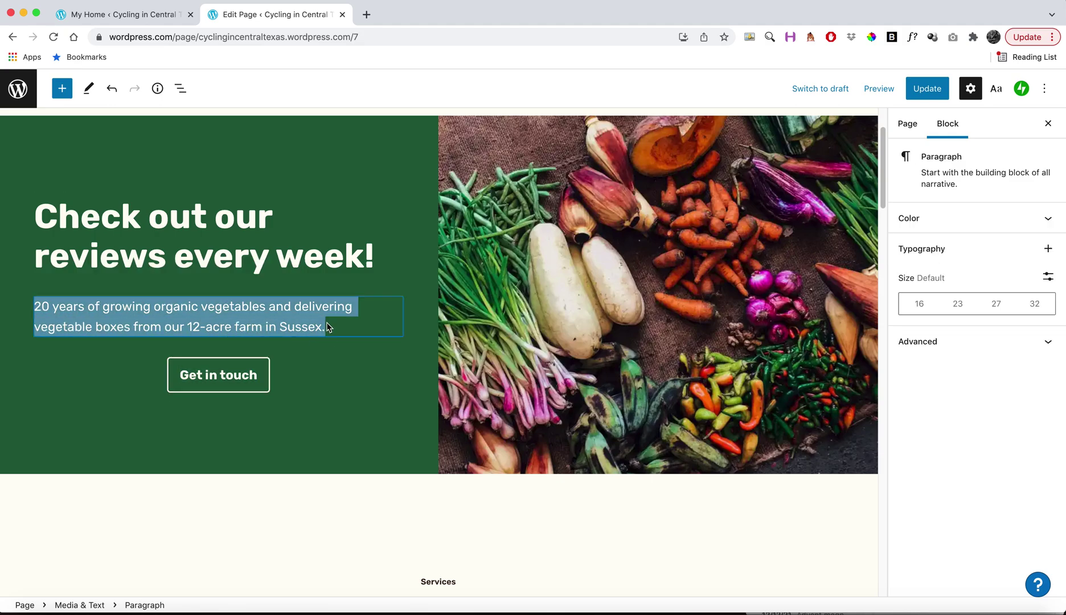
click(327, 327)
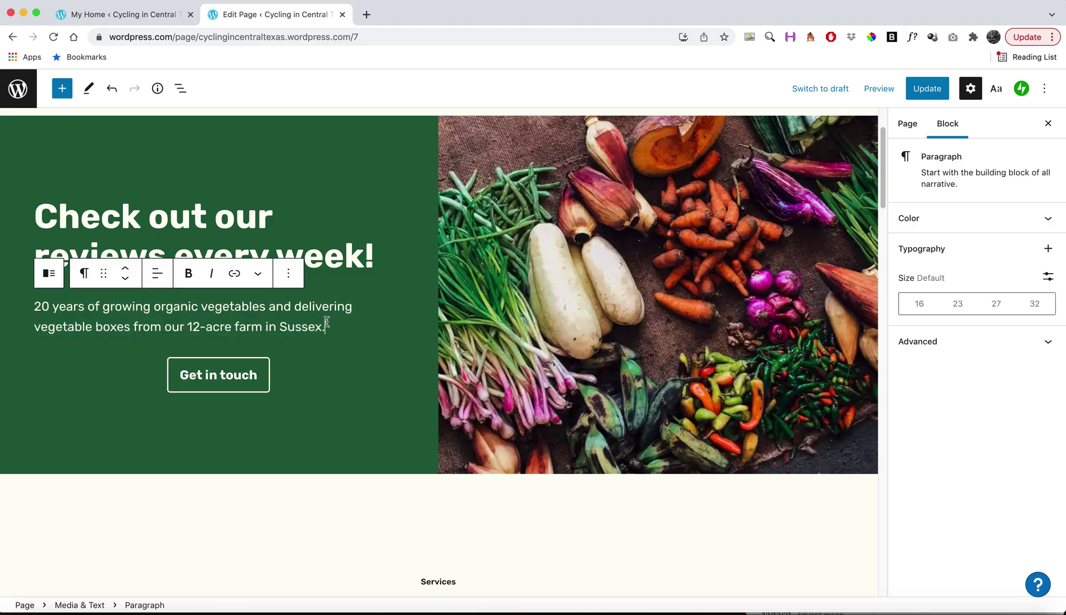
click(235, 365)
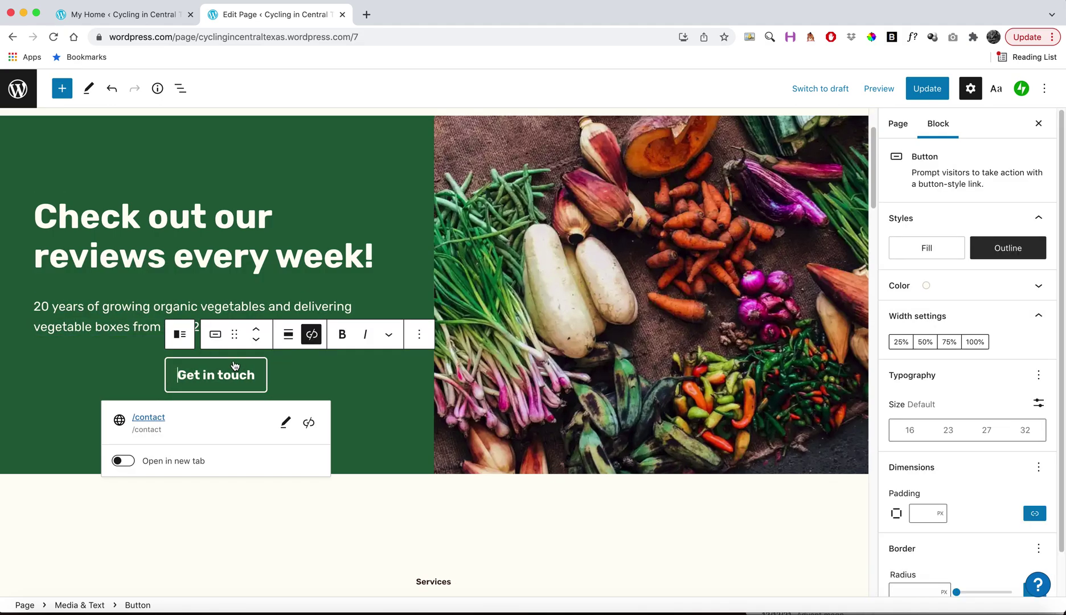
click(286, 423)
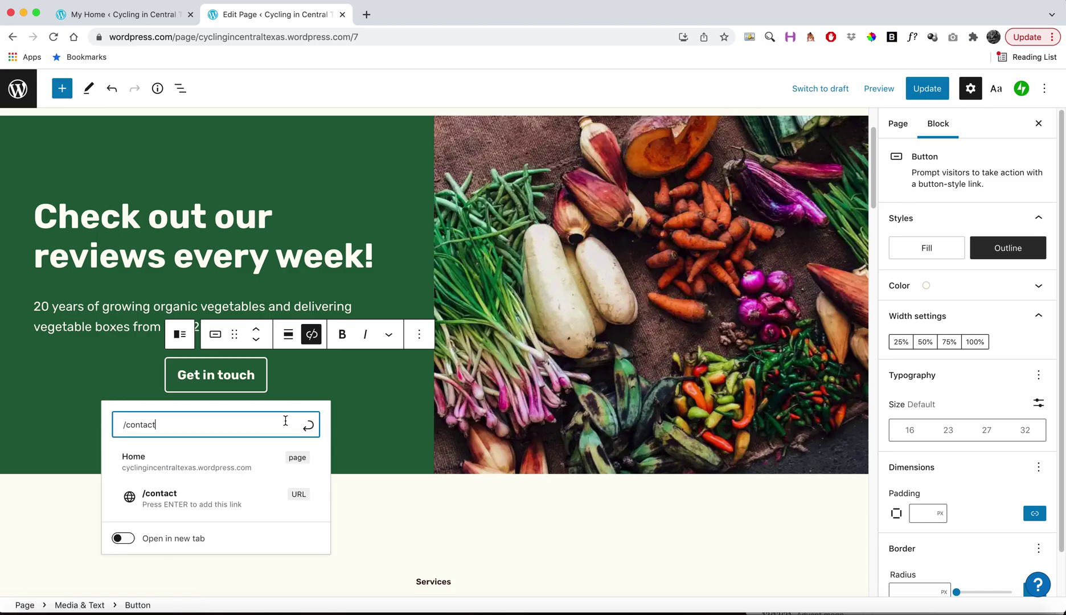
triple_click(122, 425)
click(230, 382)
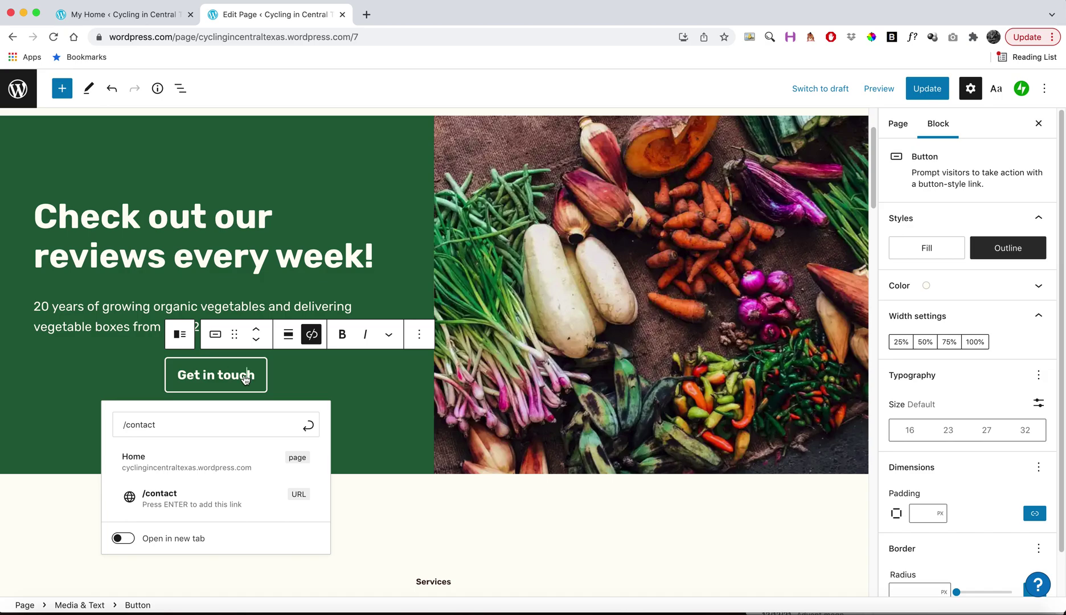
triple_click(247, 377)
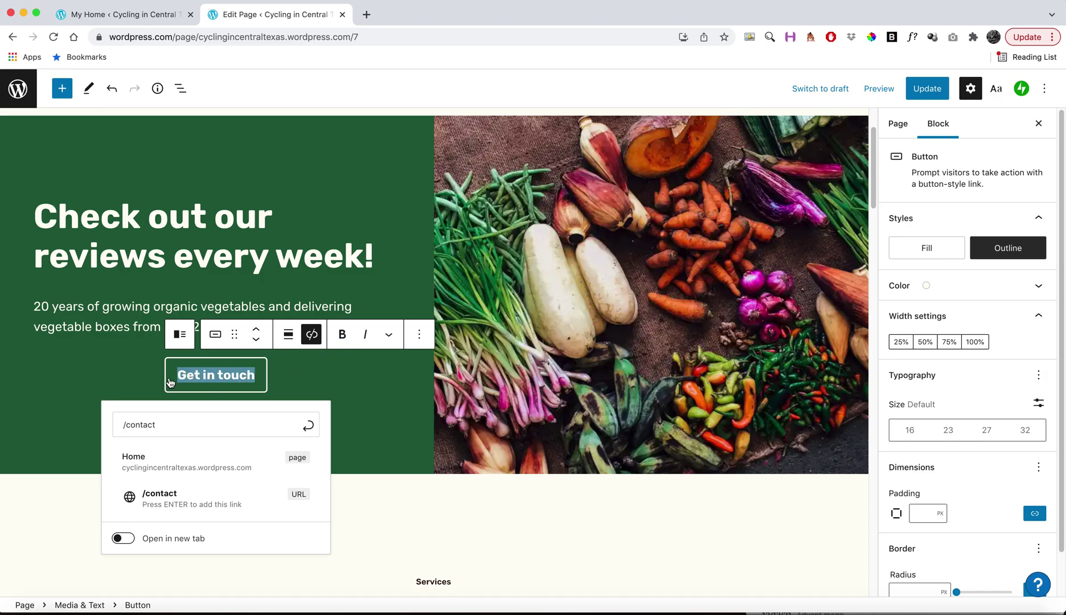
click(419, 334)
click(420, 336)
click(312, 340)
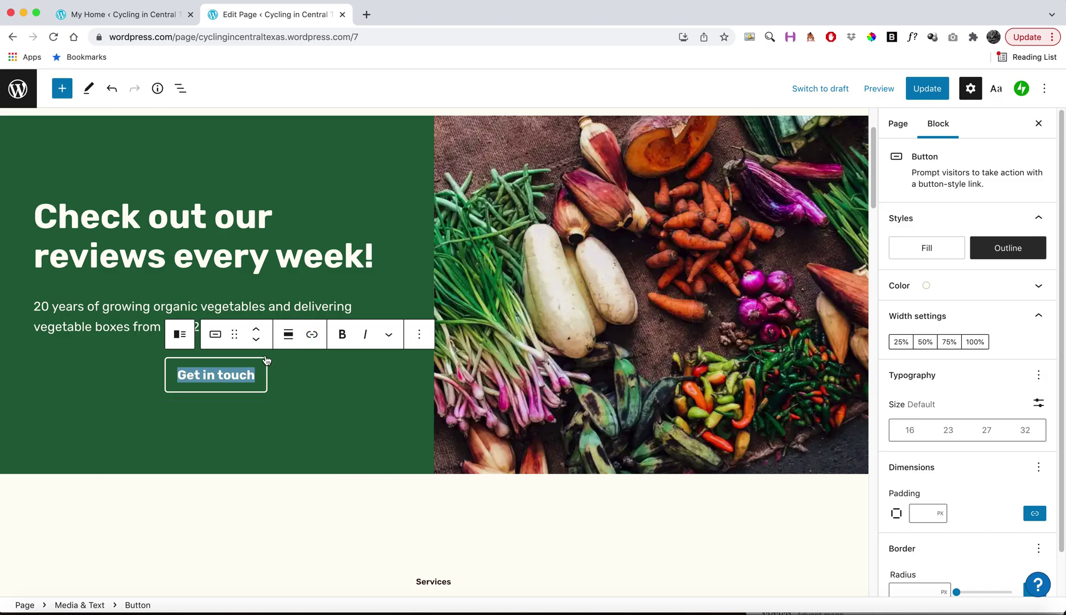
click(239, 385)
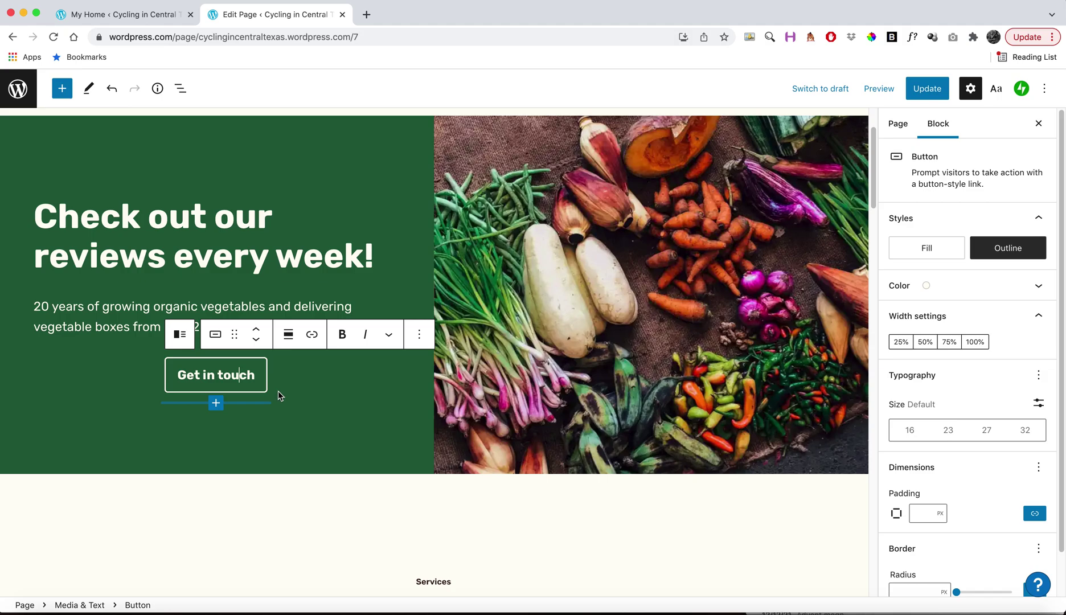
click(249, 389)
- Start replacing the hero's vegetable image with a Pexels Free Photos image in the Media & Text block
click(653, 259)
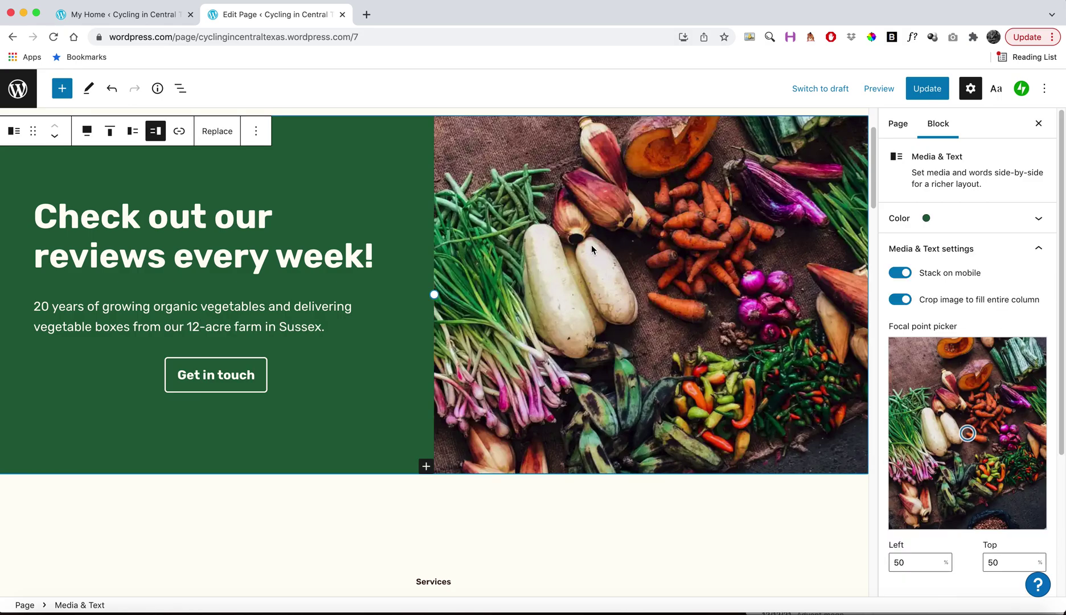
scroll(638, 255, up, 2)
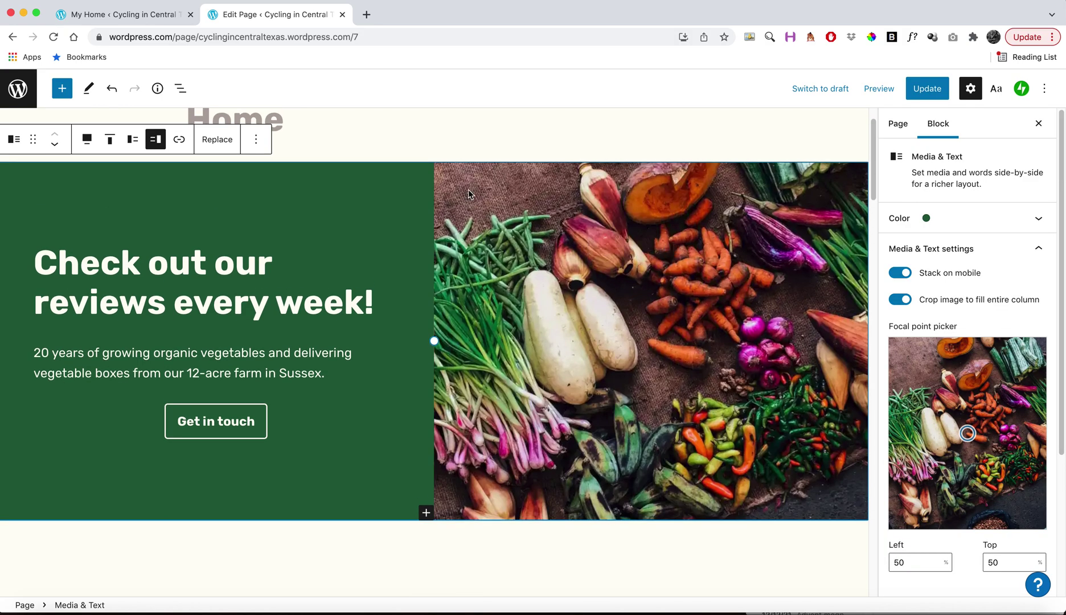
click(222, 147)
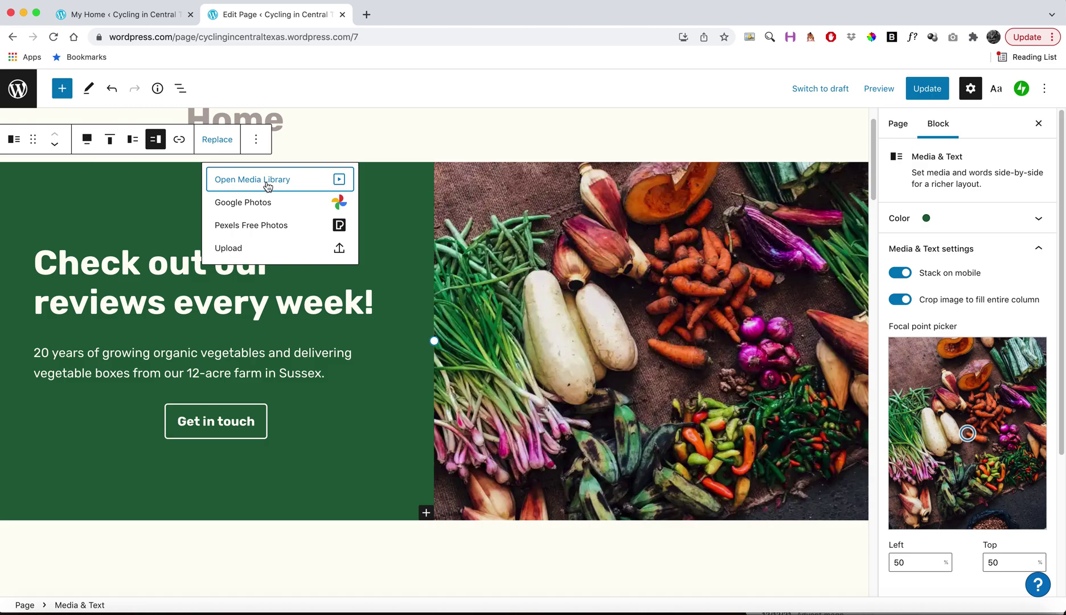
click(249, 227)
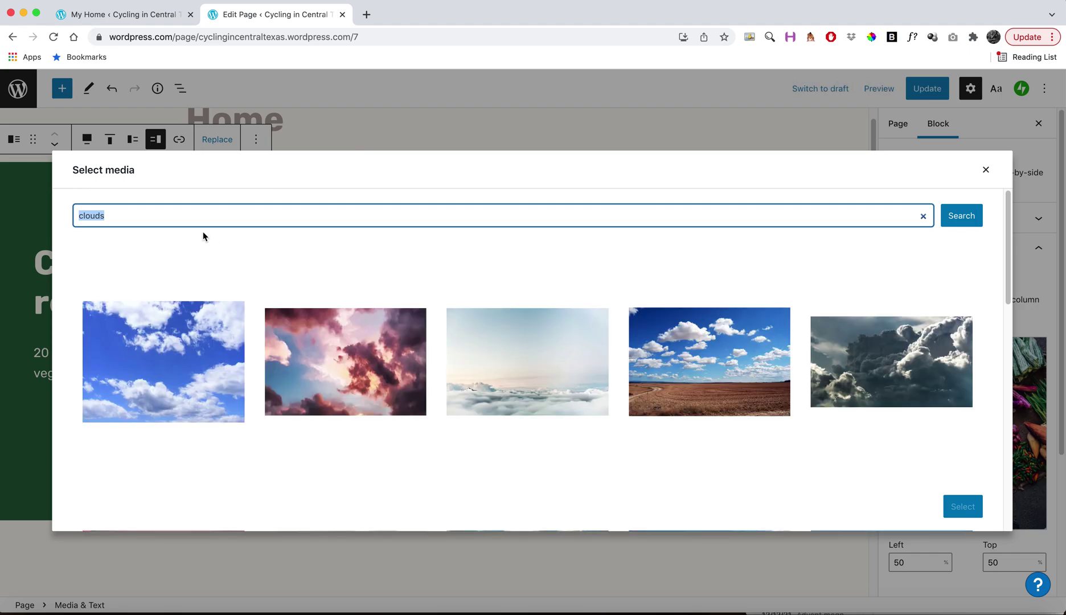
- Search Pexels for 'bicycle' and insert the man-with-road-bike photo into the hero
text(kicycl)
key(BackSpace)
key(BackSpace)
text(bicycle)
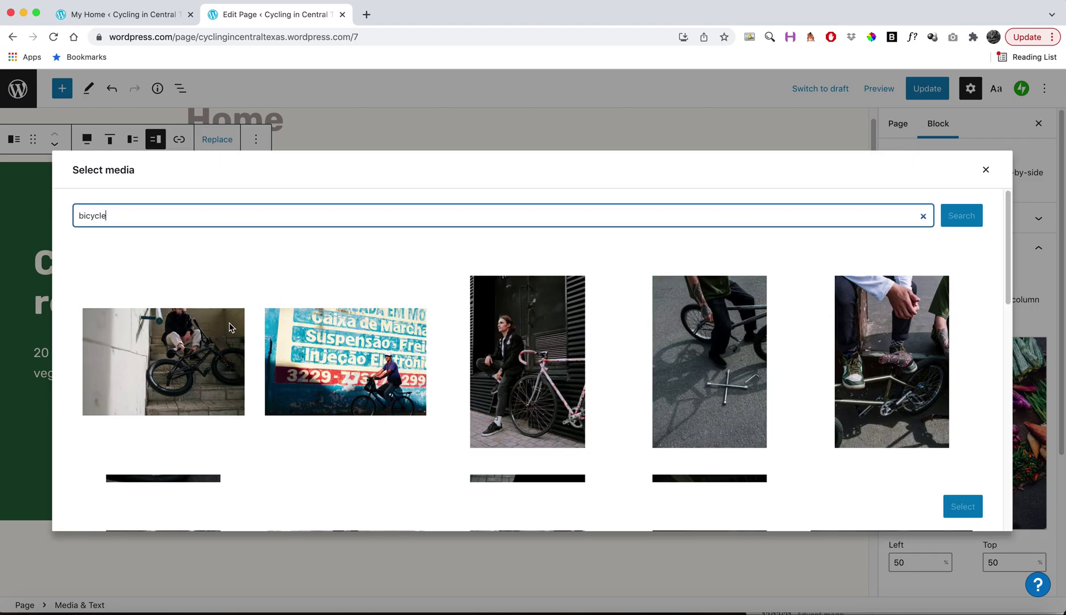
scroll(509, 334, down, 5)
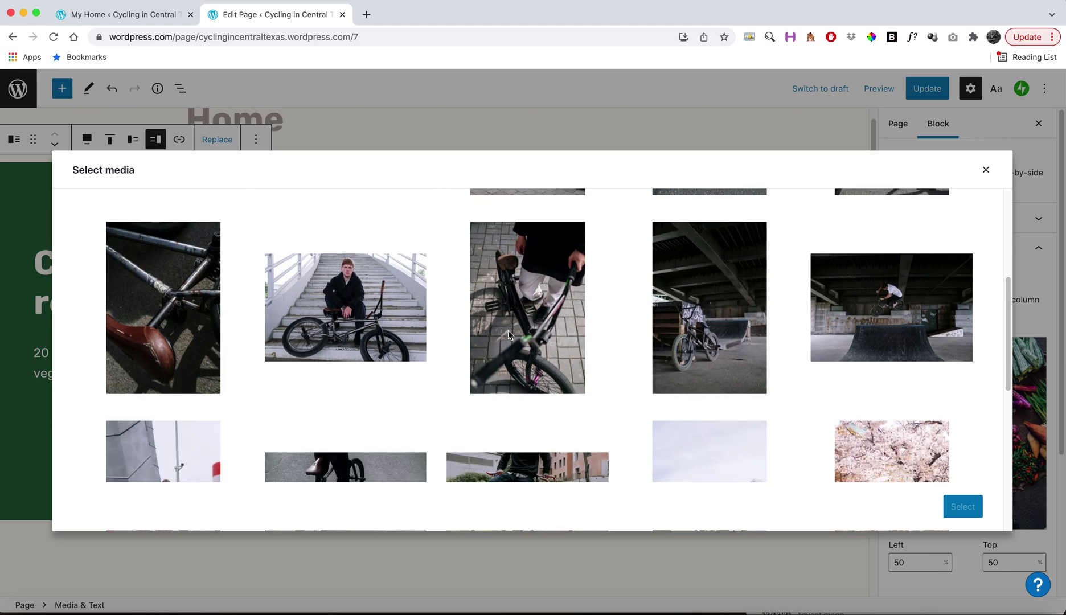
scroll(508, 335, down, 5)
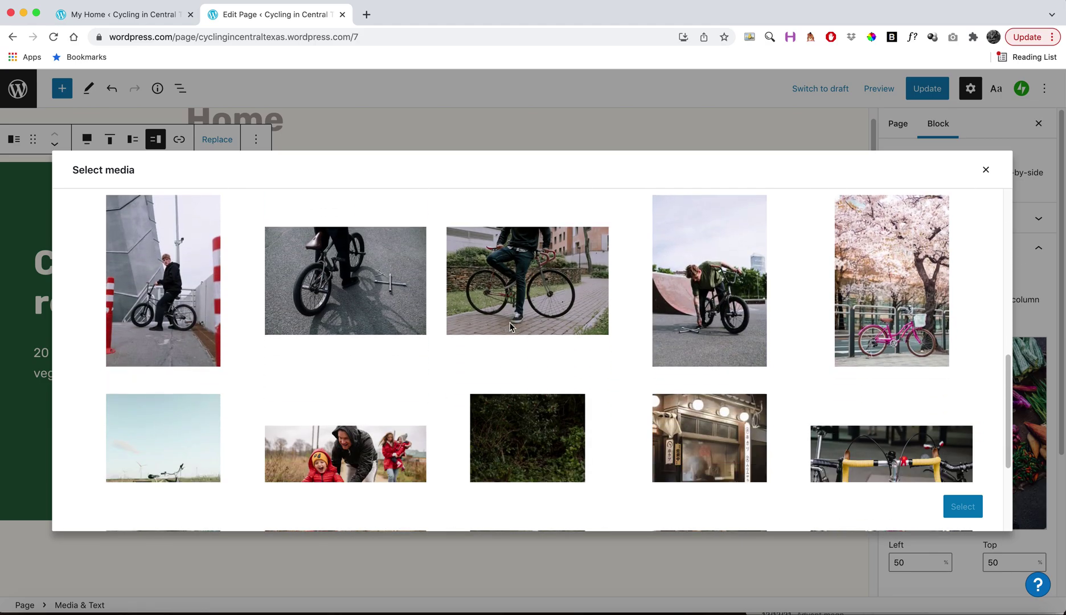
click(535, 290)
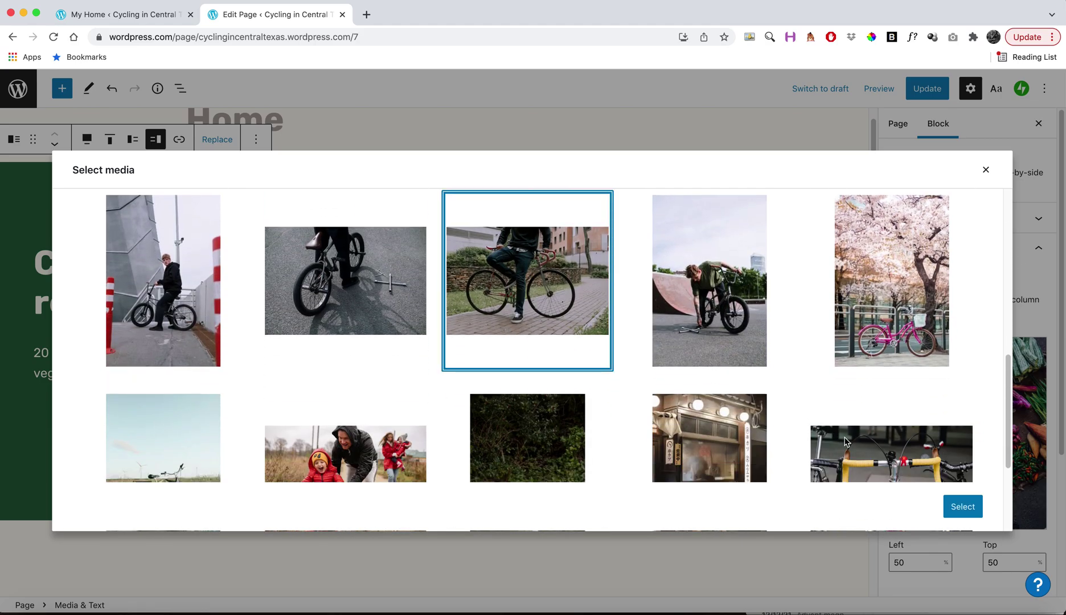
click(952, 506)
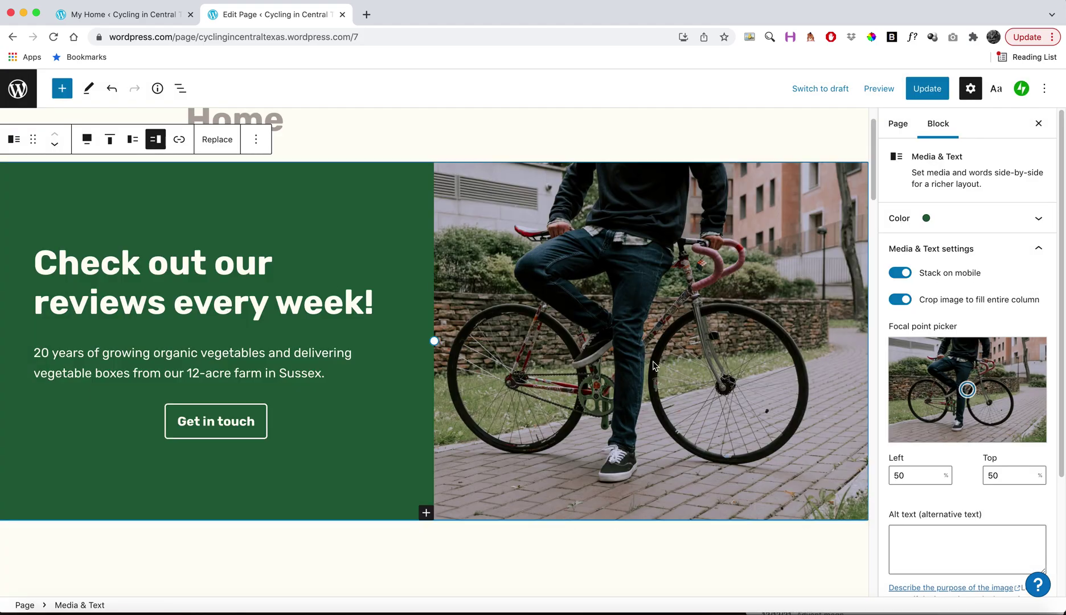
scroll(653, 364, down, 5)
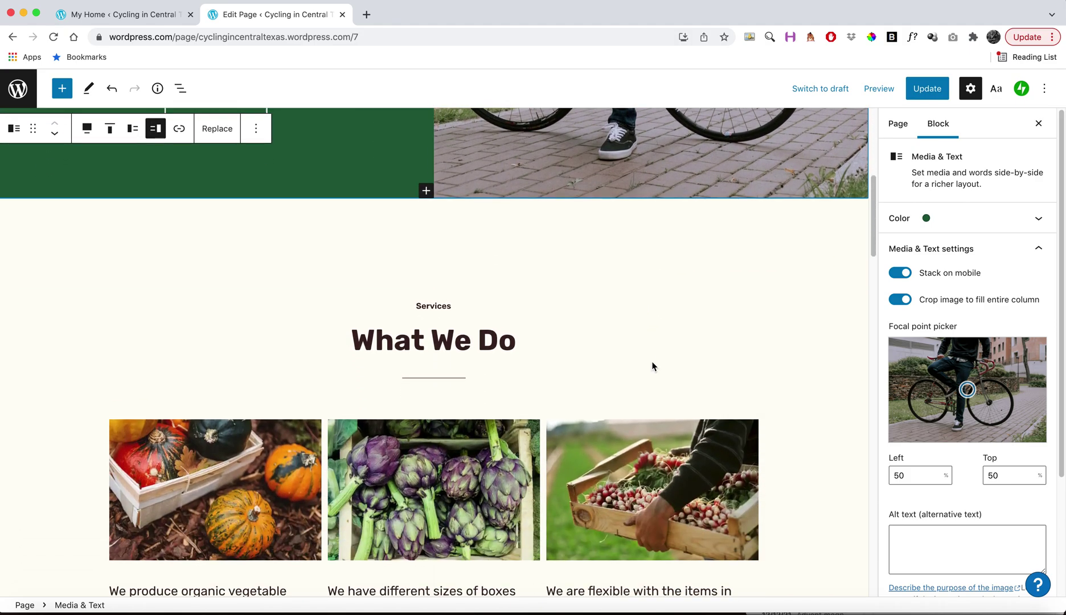
- Move the hero photo's focal point to 36% left and 55% top
scroll(652, 365, up, 10)
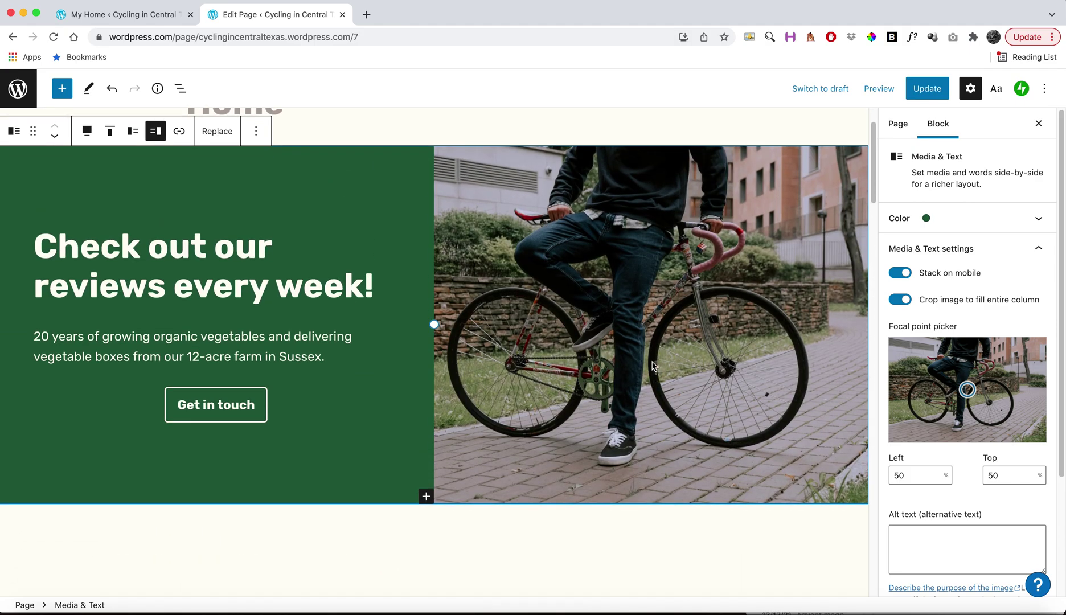
scroll(951, 348, down, 3)
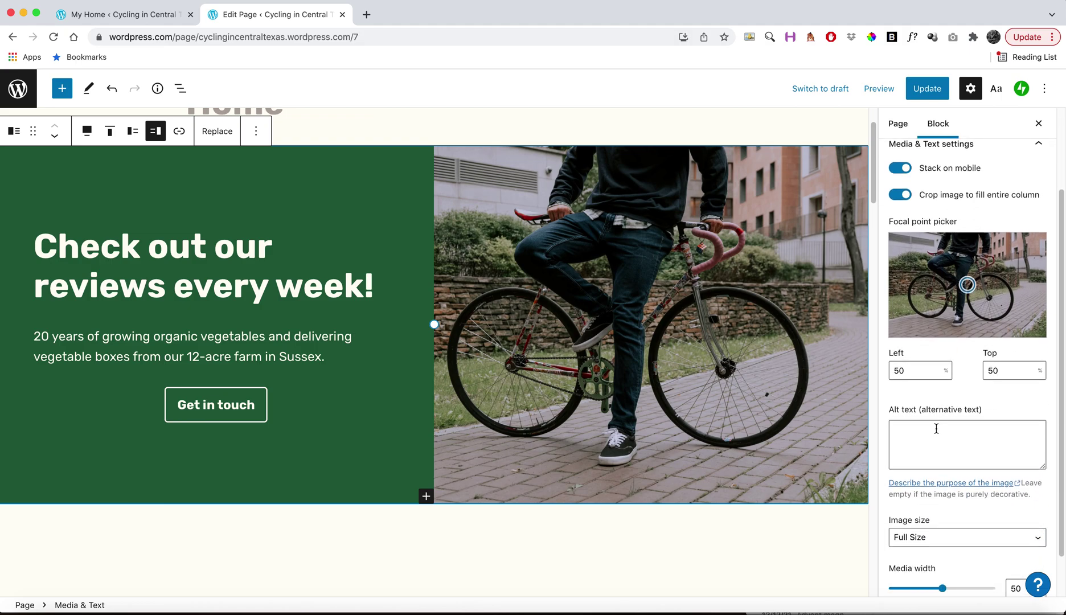
click(905, 370)
drag(905, 370, 885, 367)
drag(1001, 367, 1007, 351)
mouse_move(962, 263)
mouse_down()
mouse_move(967, 315)
mouse_move(967, 289)
mouse_move(946, 290)
mouse_up()
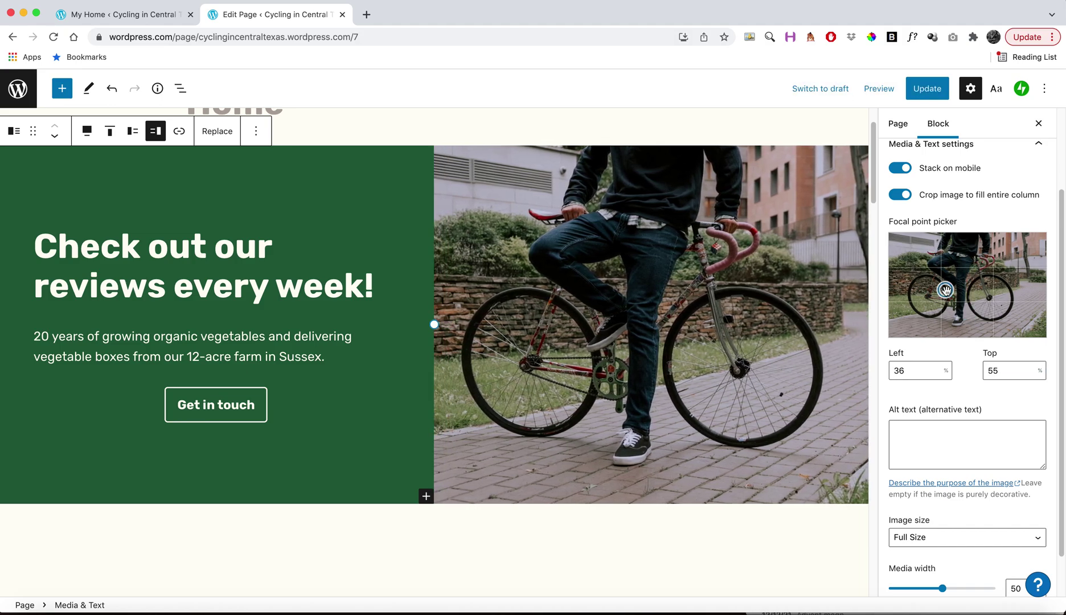
- Keep the image at Full Size and widen the media column to 61
scroll(937, 351, down, 2)
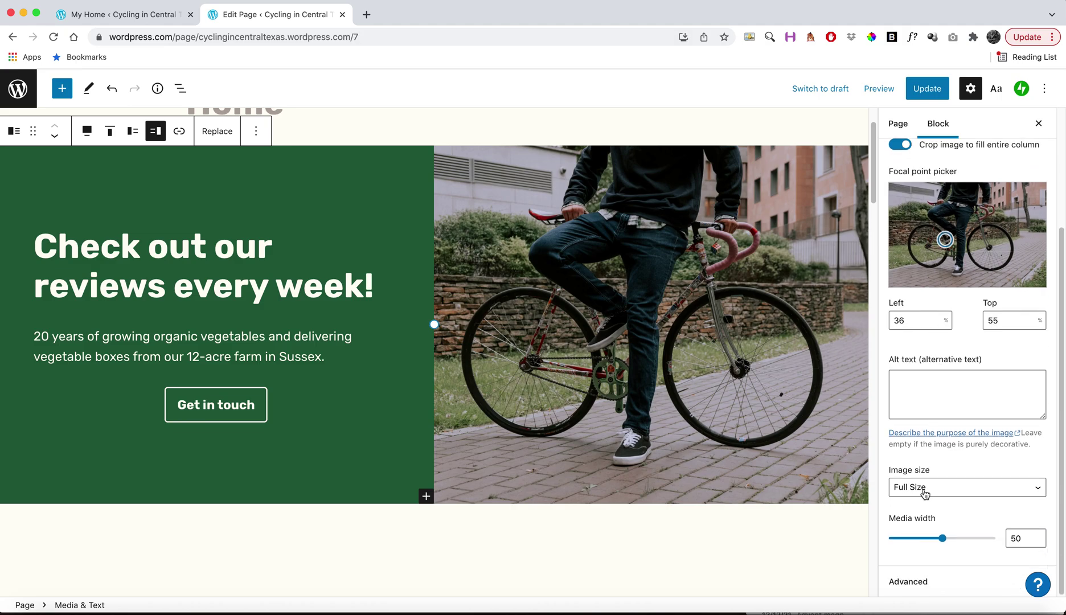
click(923, 488)
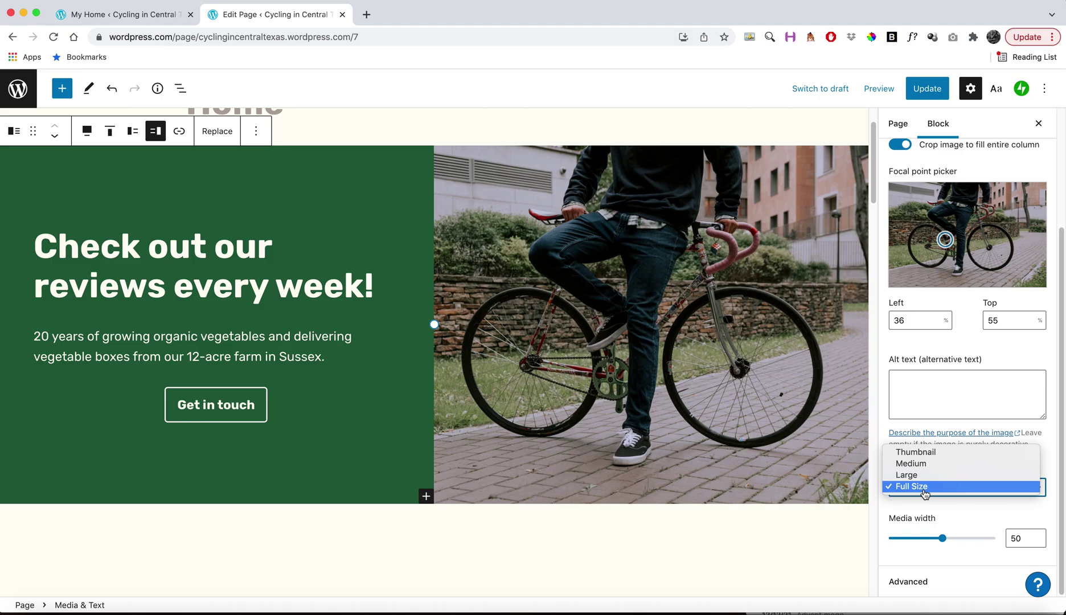
click(883, 432)
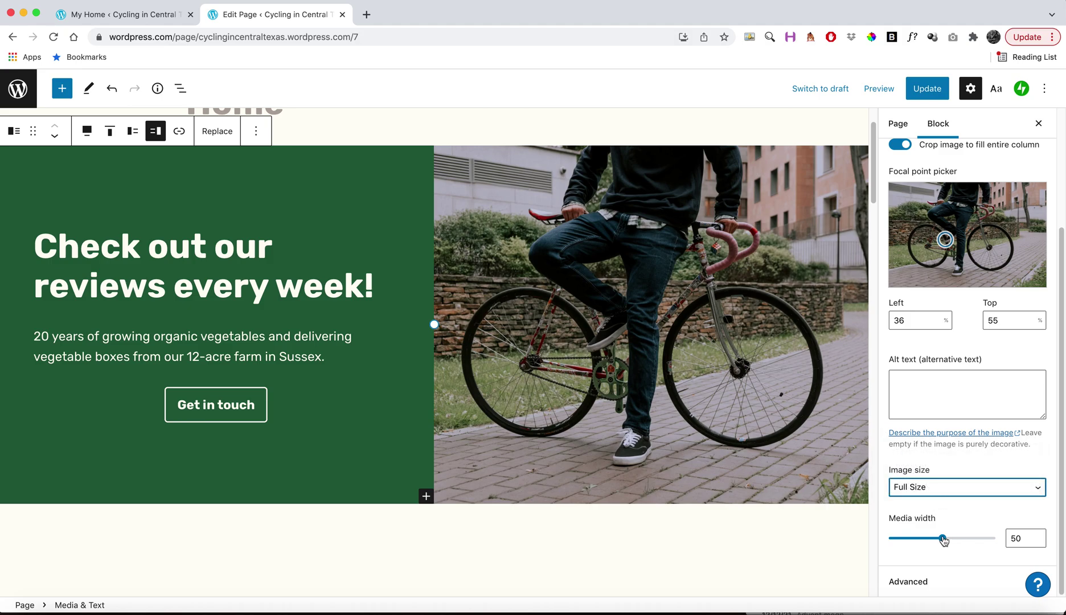
mouse_move(943, 541)
mouse_down()
mouse_move(922, 538)
mouse_move(959, 533)
mouse_up()
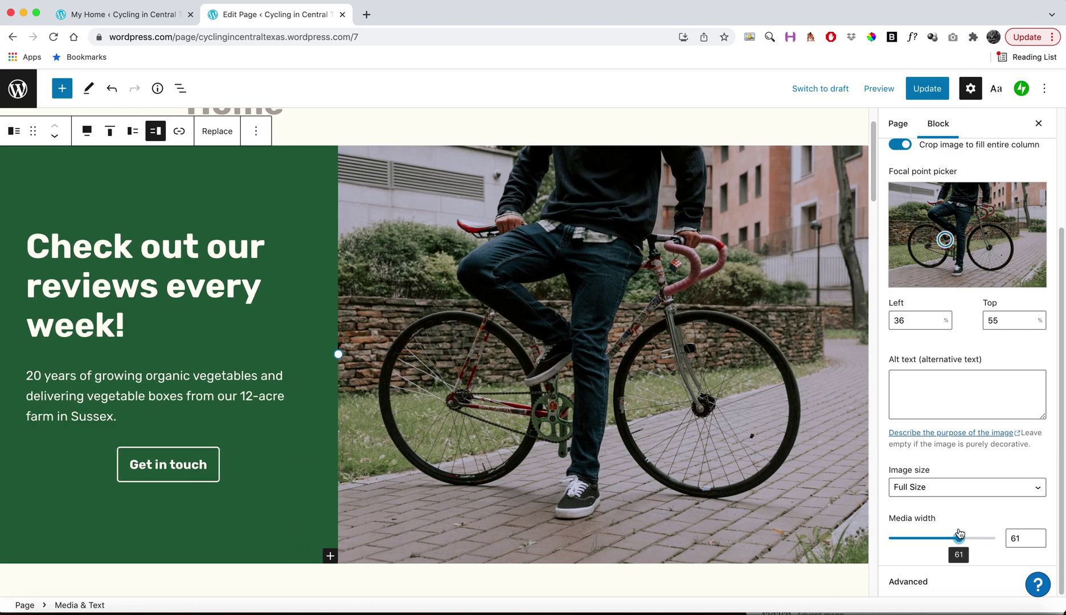
scroll(633, 448, down, 10)
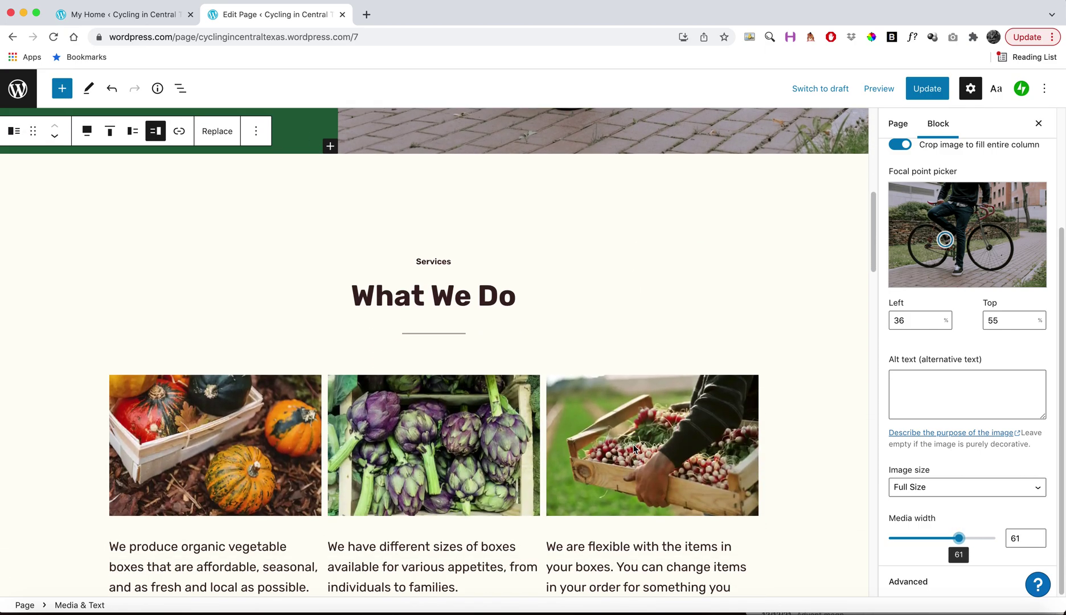
click(453, 296)
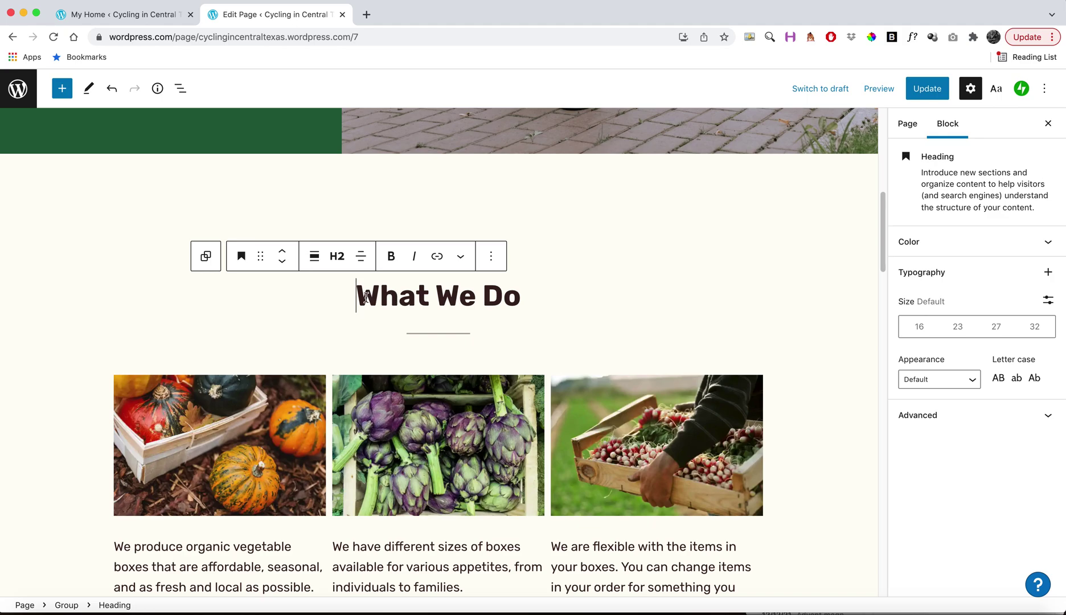
drag(356, 295, 524, 294)
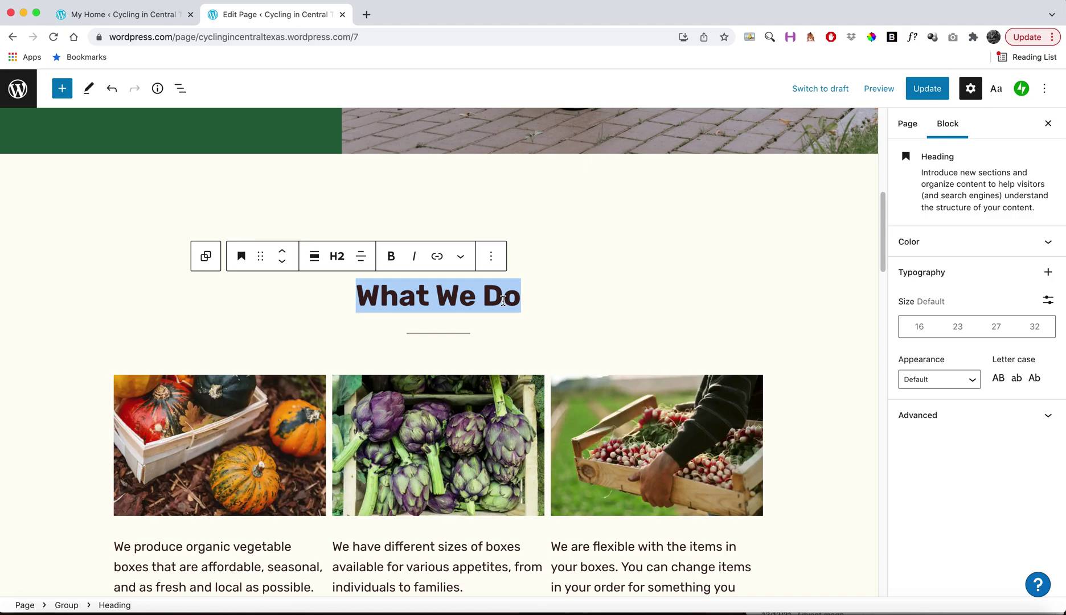
click(503, 300)
drag(358, 295, 514, 289)
click(357, 295)
drag(357, 295, 512, 297)
scroll(396, 301, down, 2)
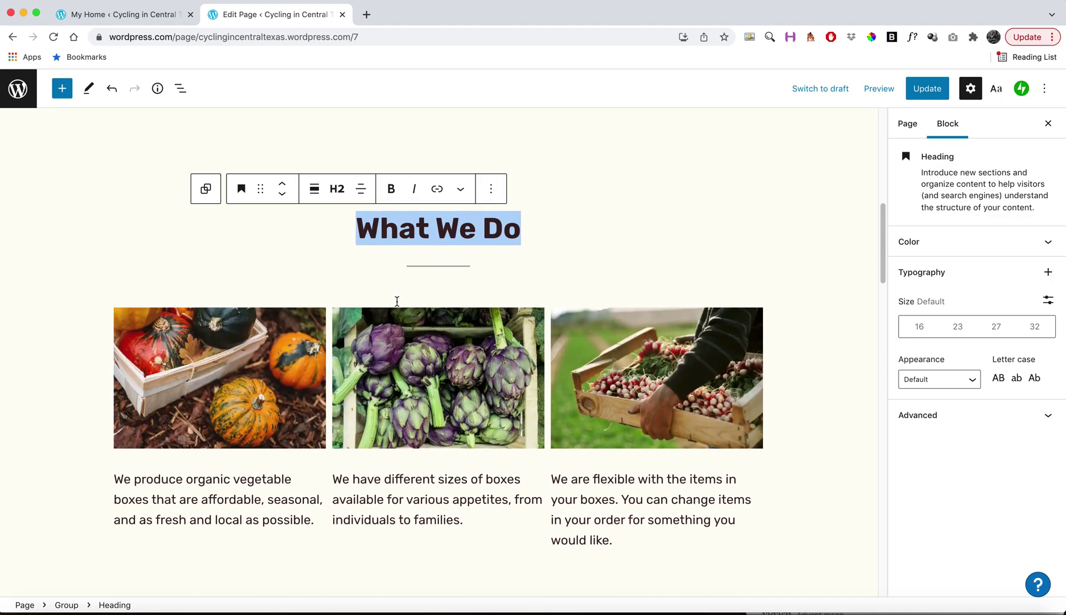
click(301, 358)
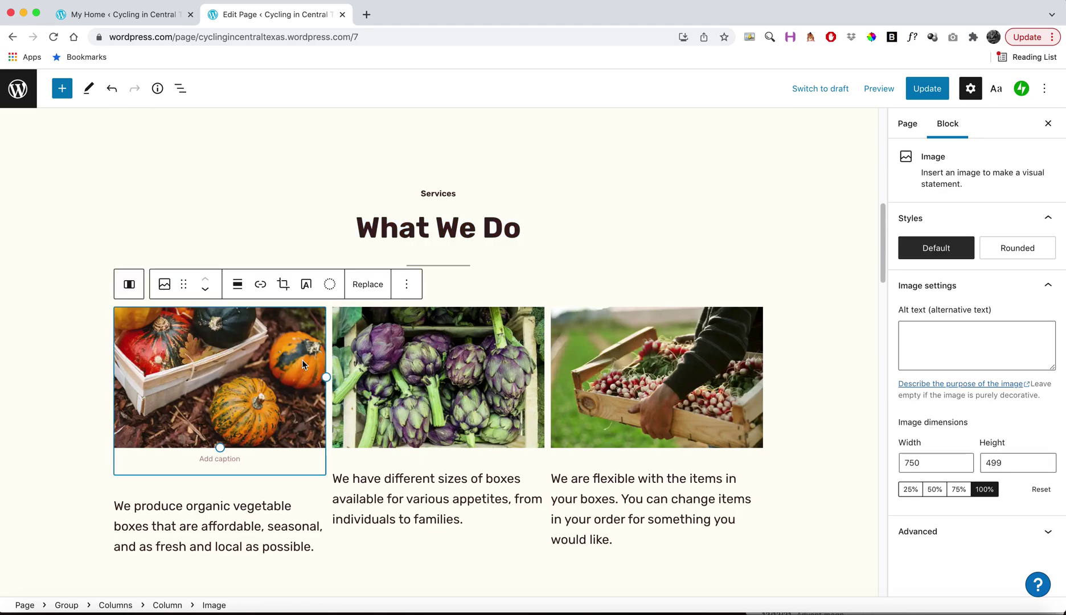
click(369, 286)
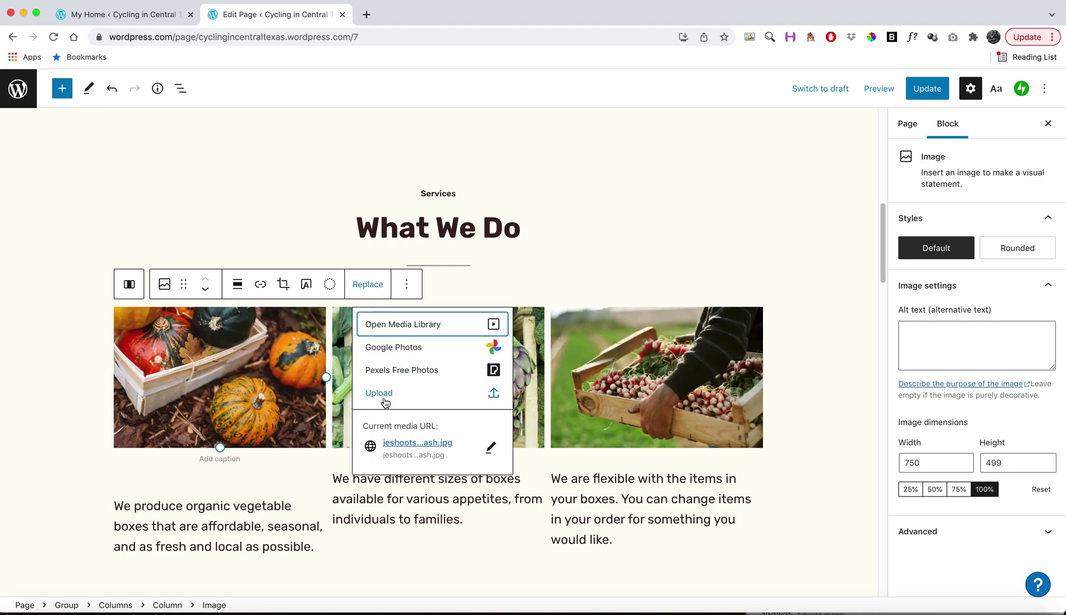
click(252, 381)
click(455, 380)
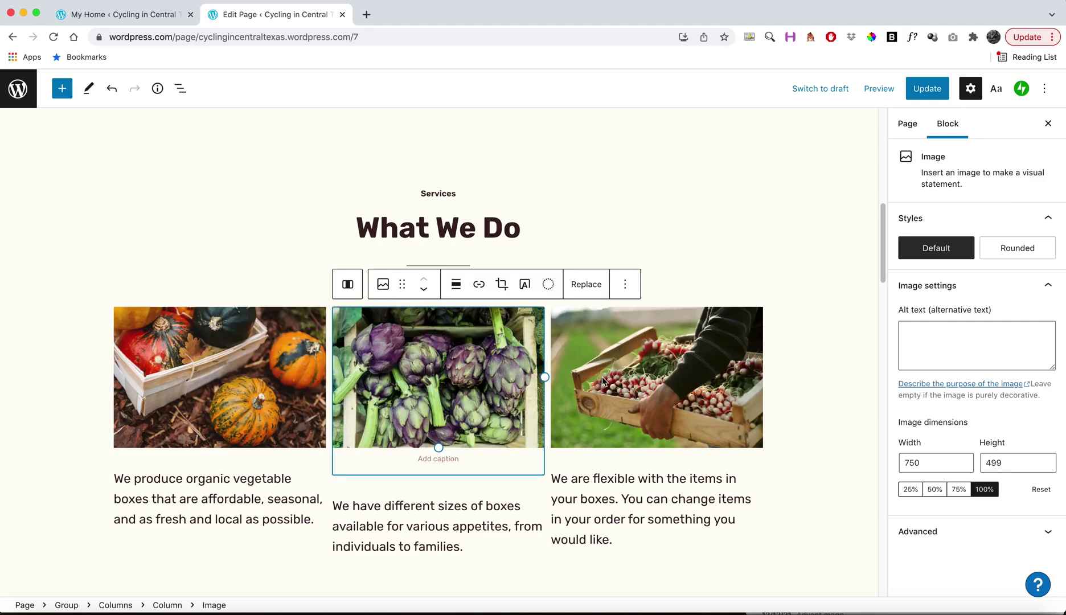
click(603, 381)
click(338, 498)
scroll(369, 503, down, 5)
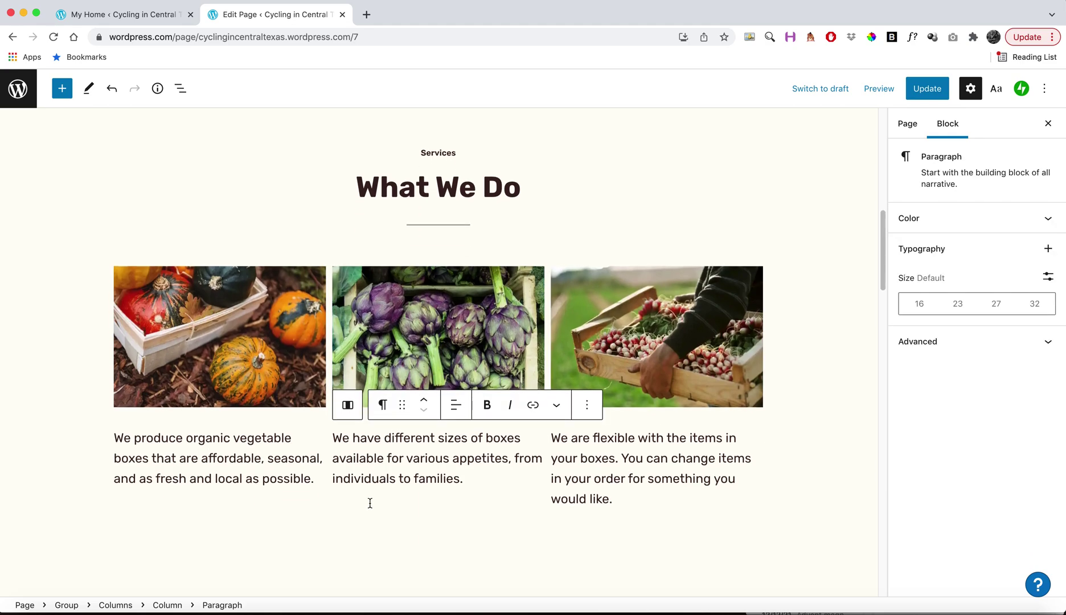
scroll(370, 503, down, 10)
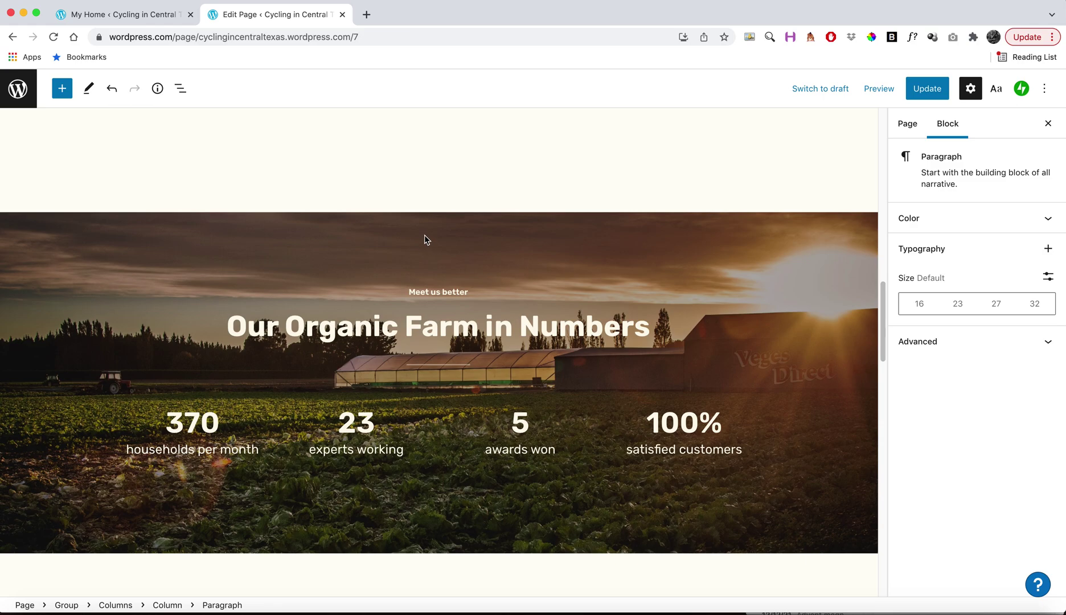
click(425, 326)
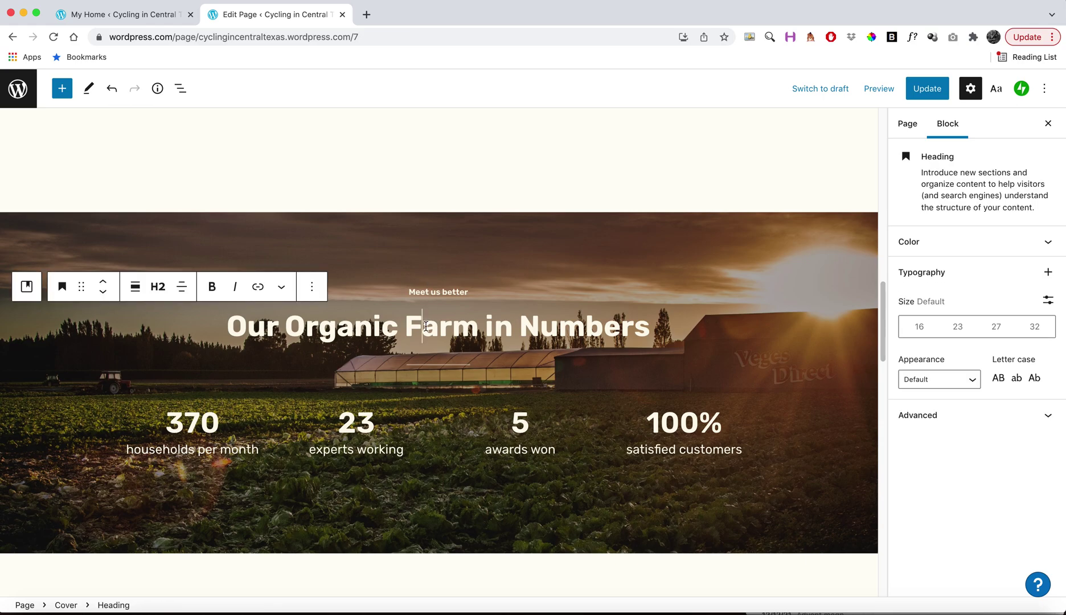
click(429, 229)
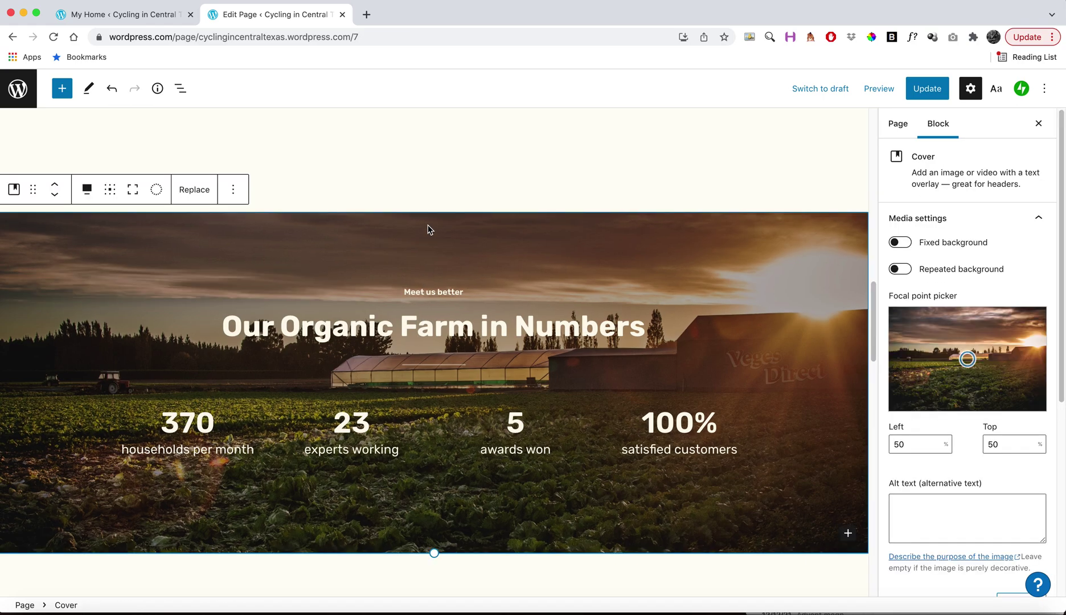
scroll(429, 230, up, 8)
scroll(429, 229, down, 11)
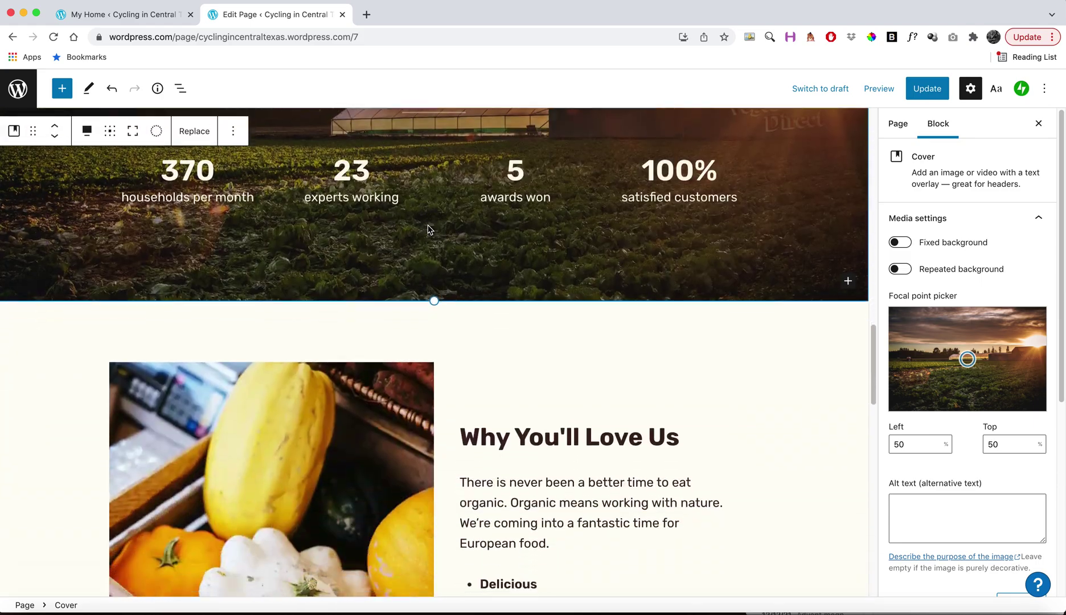
scroll(430, 229, down, 4)
click(463, 173)
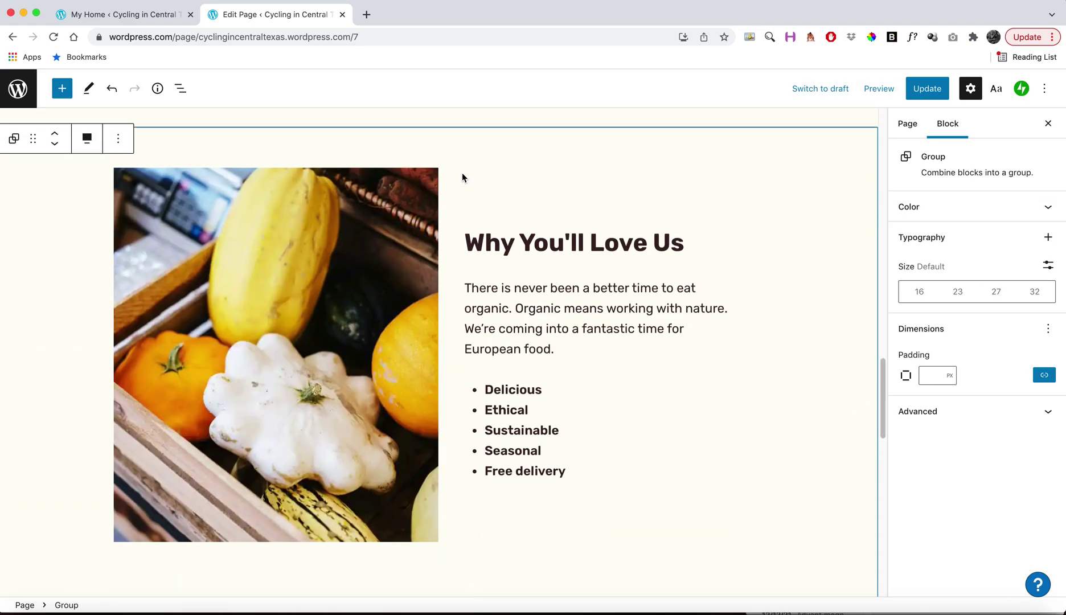
scroll(440, 162, up, 10)
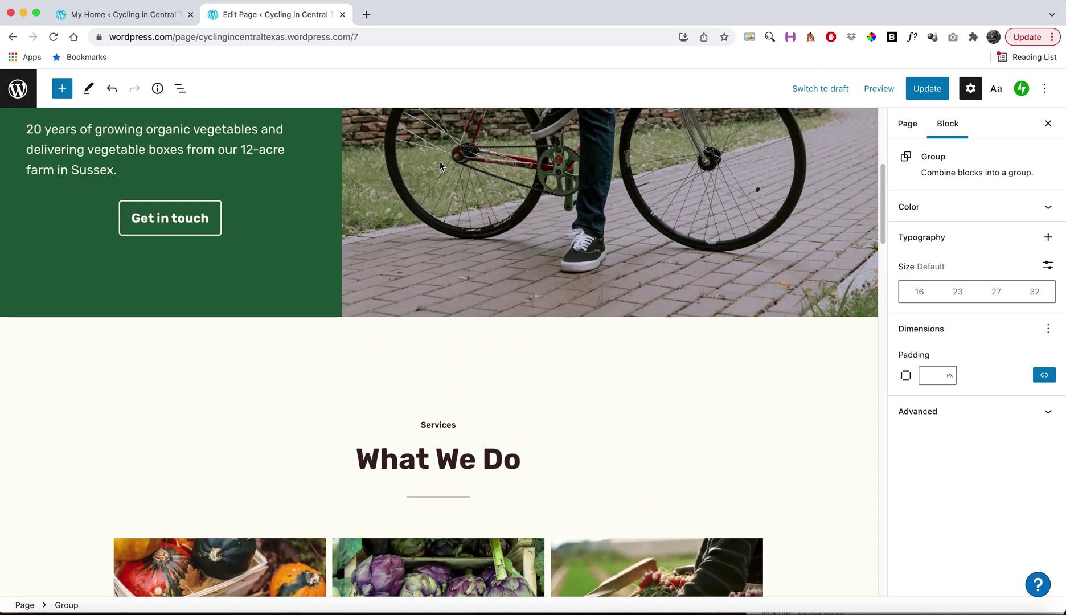
click(466, 343)
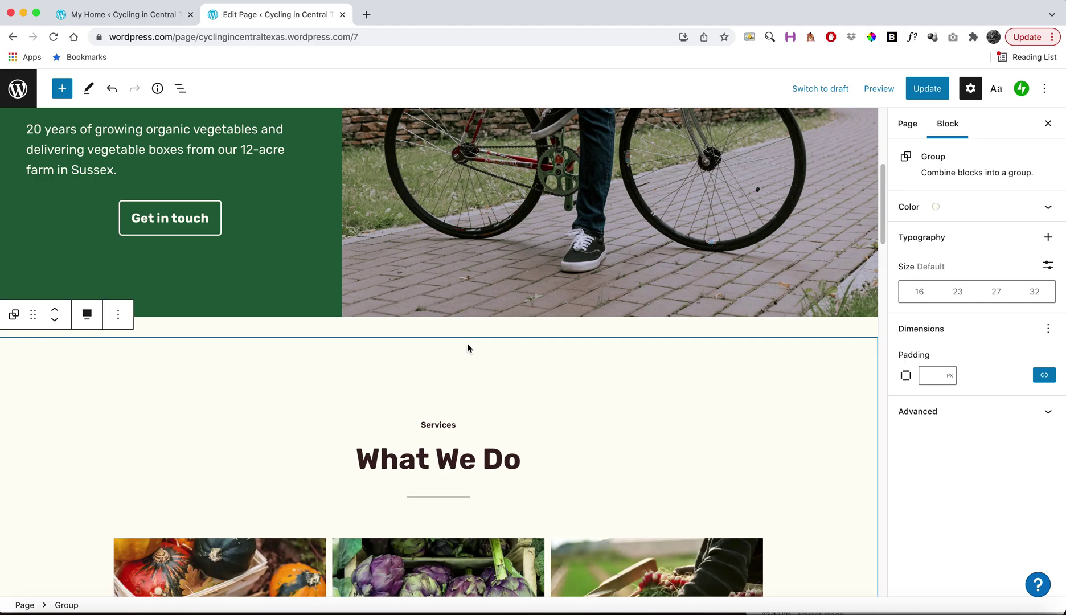
click(441, 330)
click(436, 341)
scroll(436, 342, down, 4)
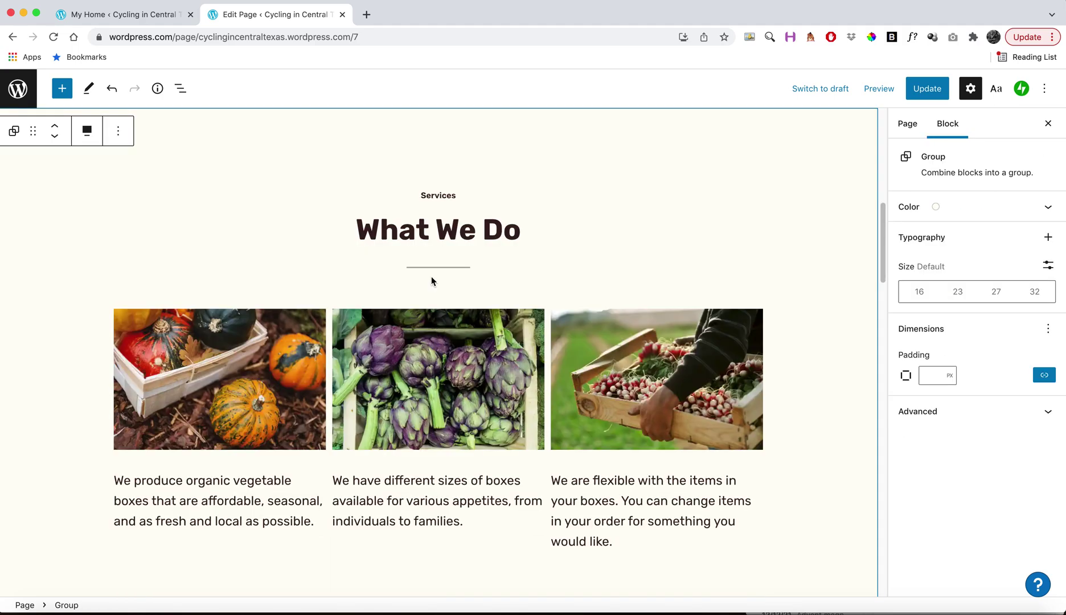
scroll(431, 280, up, 3)
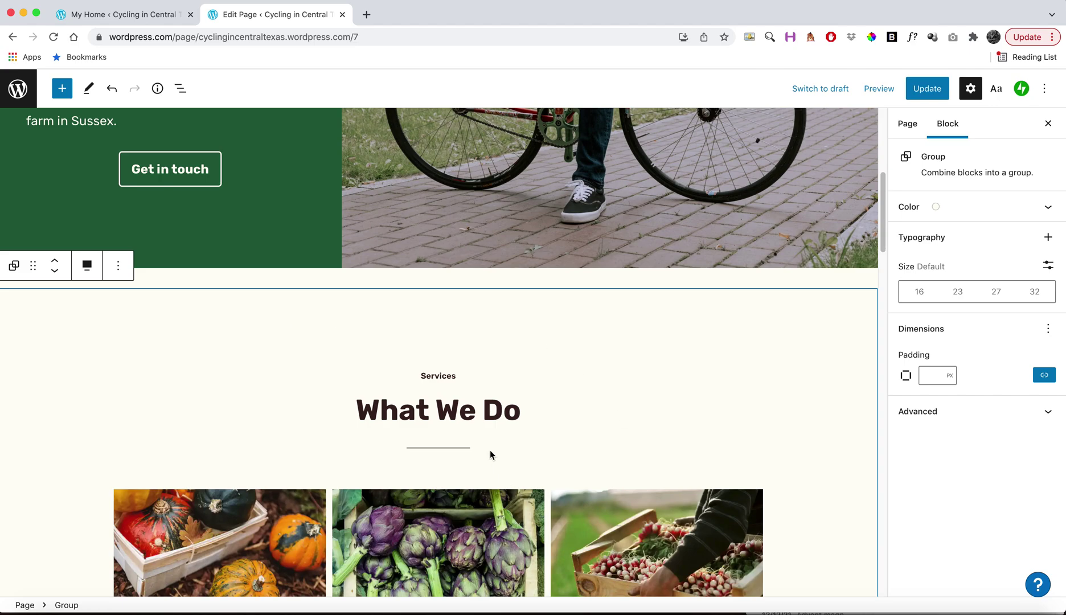
click(514, 370)
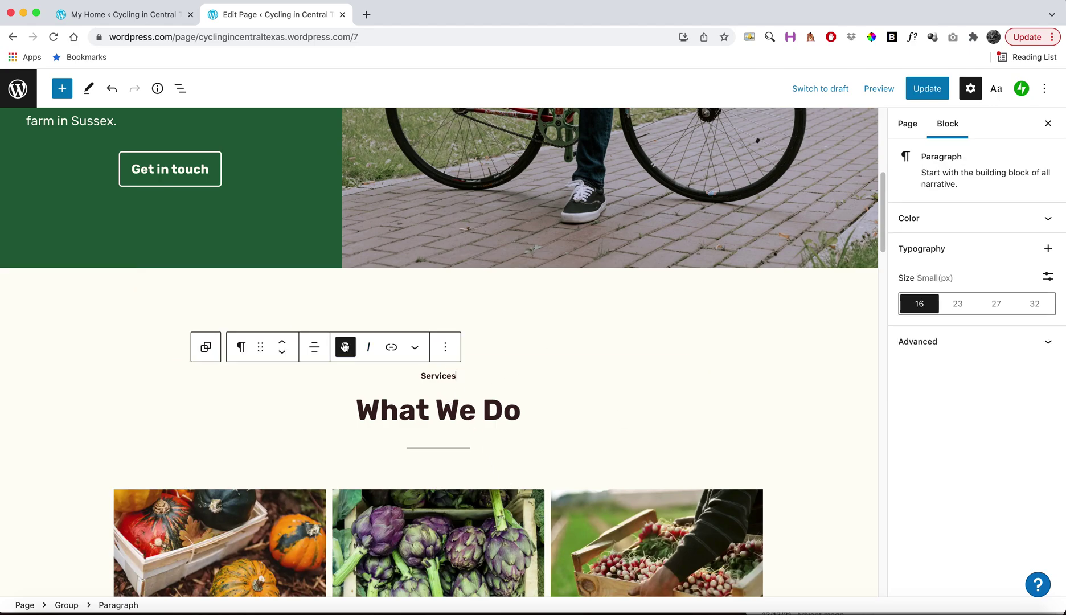
click(337, 318)
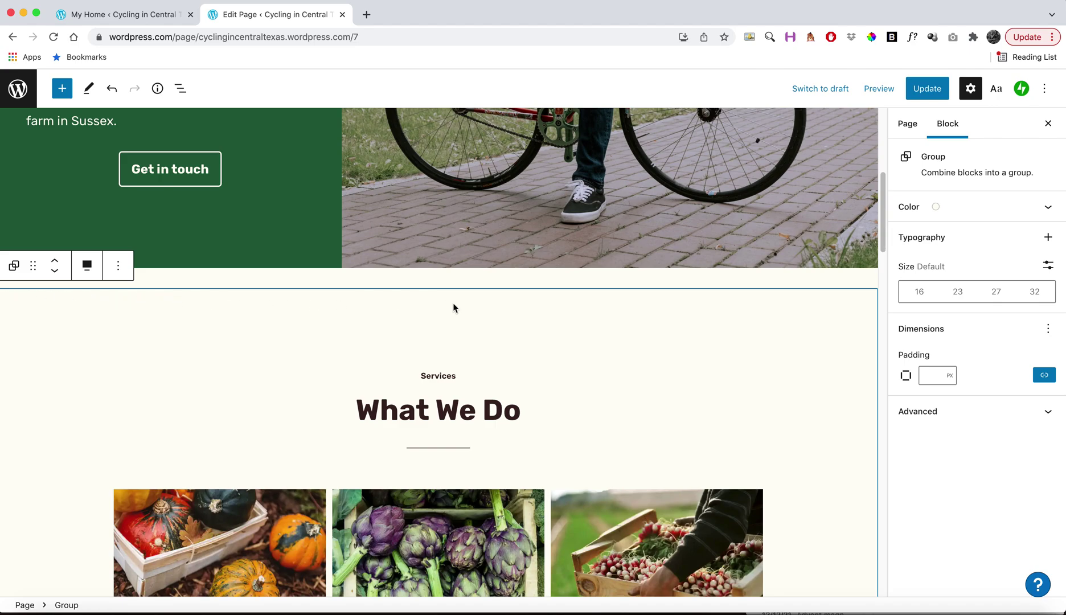
click(118, 266)
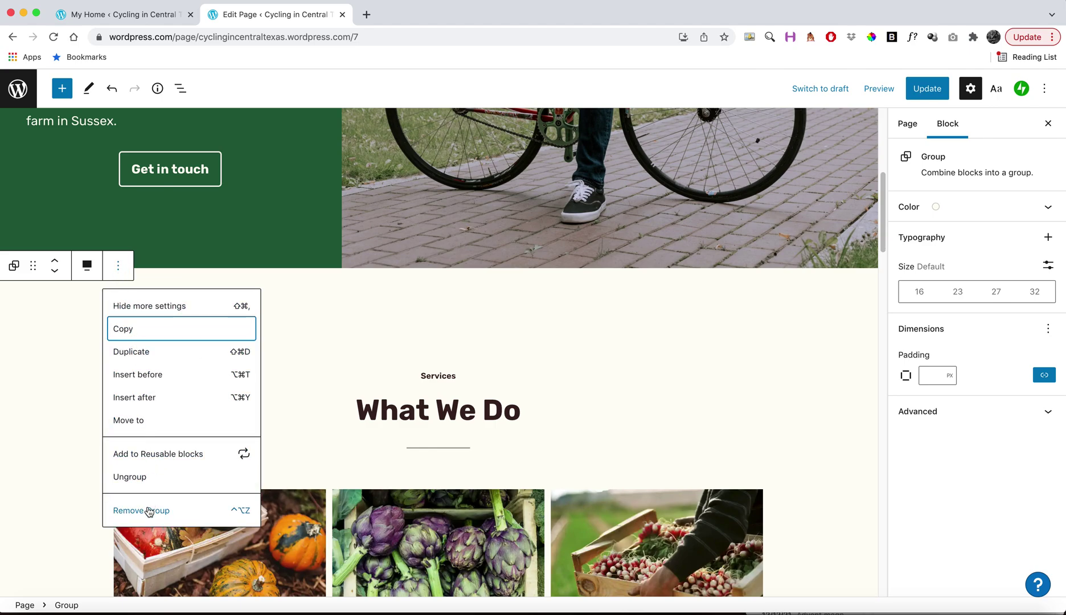
click(64, 313)
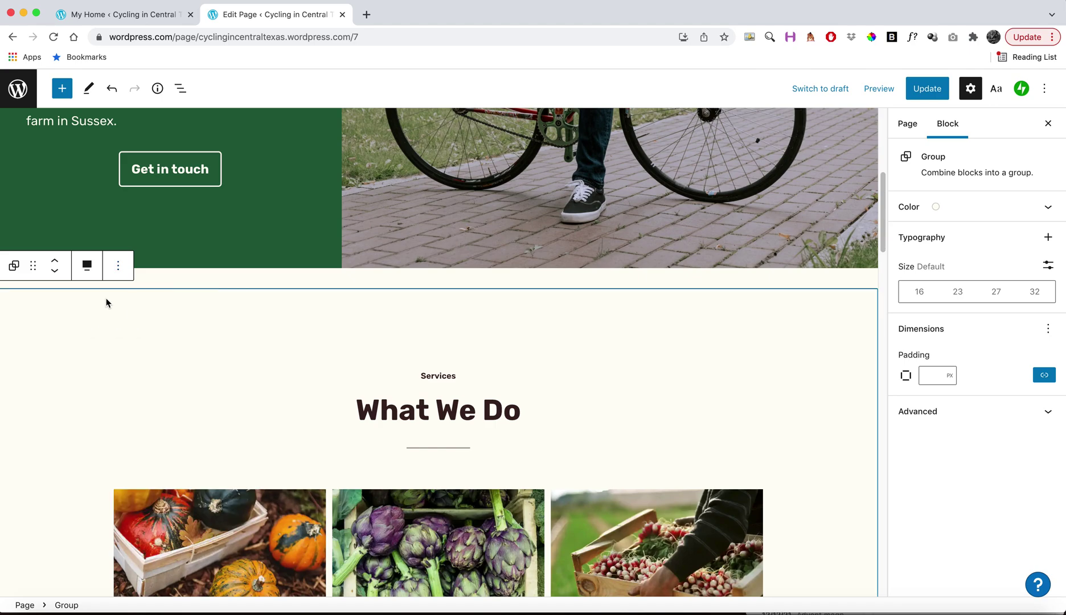
- Undo the block move so What We Do returns below the cycling hero
key(Up)
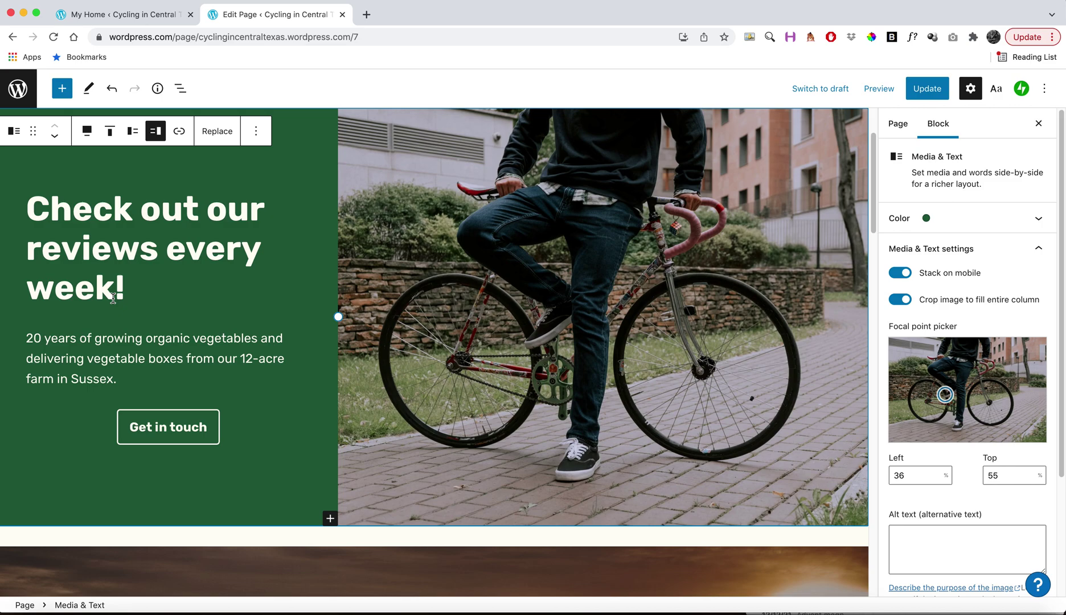
scroll(317, 367, down, 6)
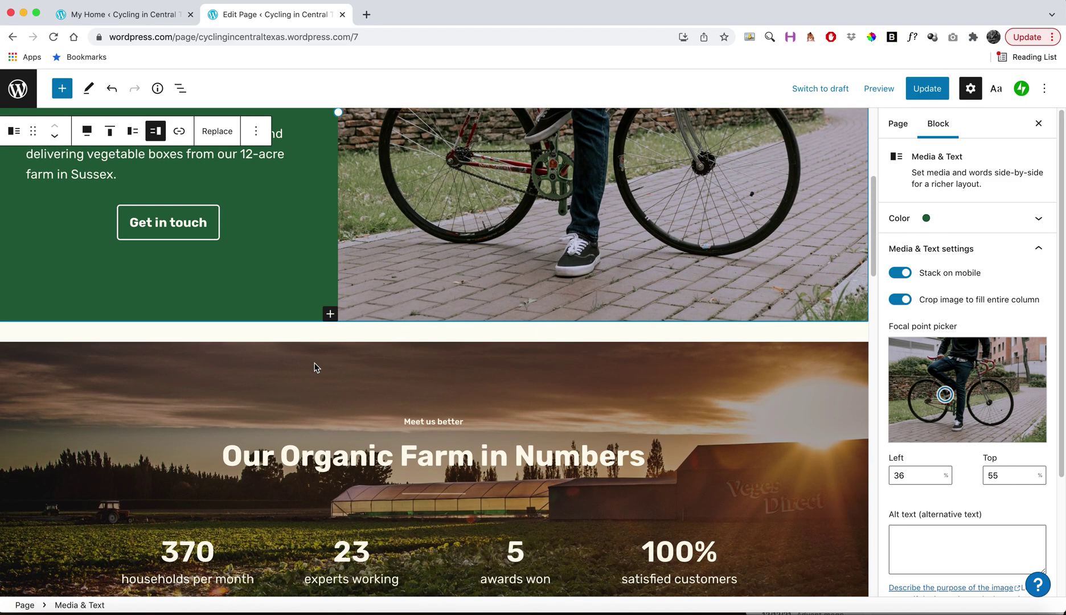
scroll(316, 368, up, 2)
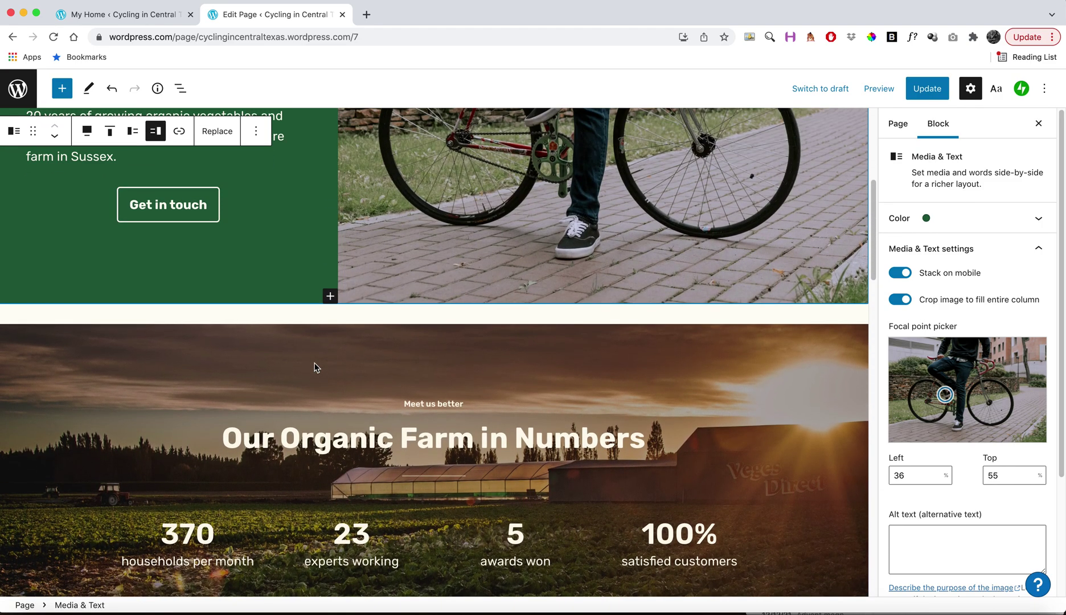
key(super+z)
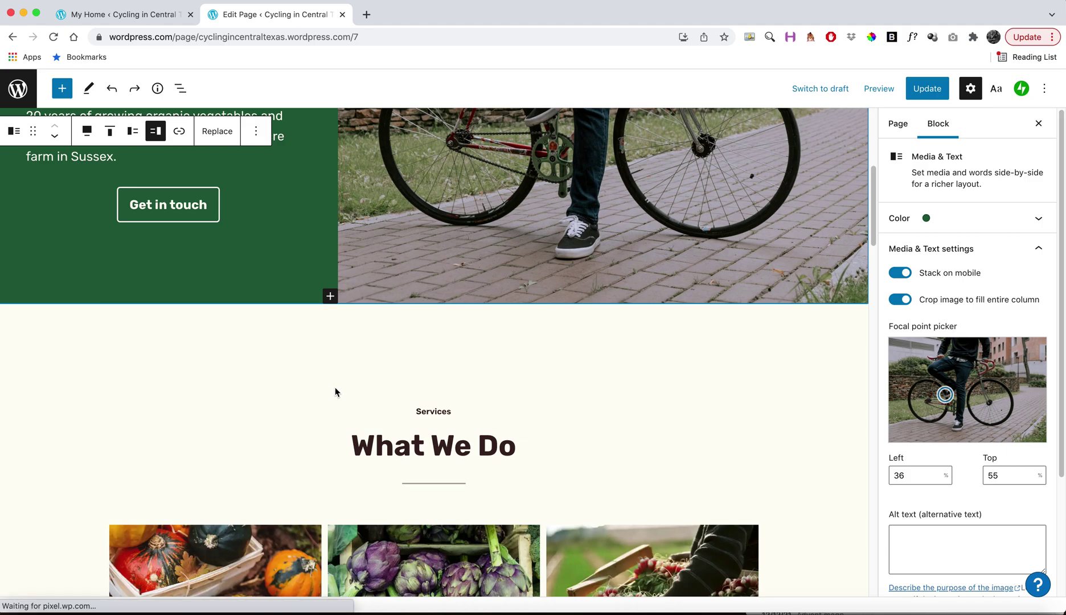
scroll(335, 387, down, 6)
scroll(334, 390, down, 10)
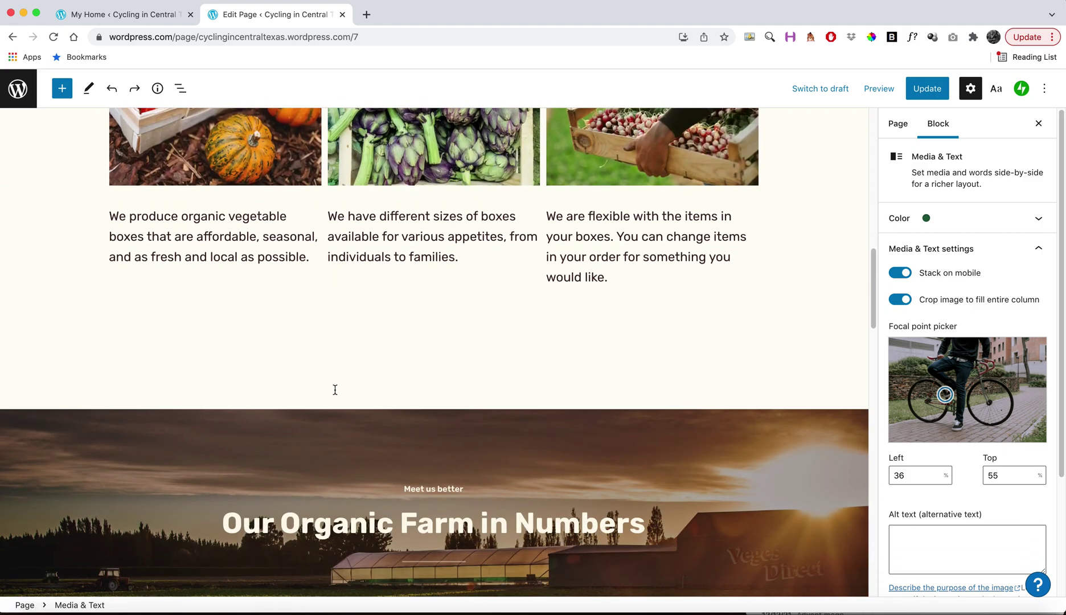
scroll(334, 393, down, 3)
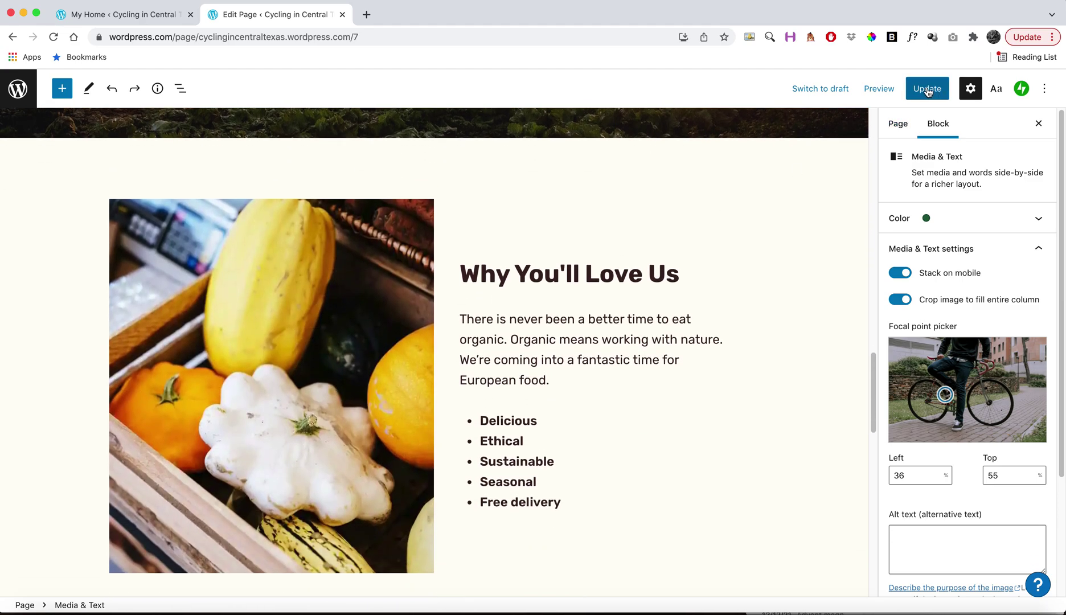
- Save the homepage edits with Update
click(928, 89)
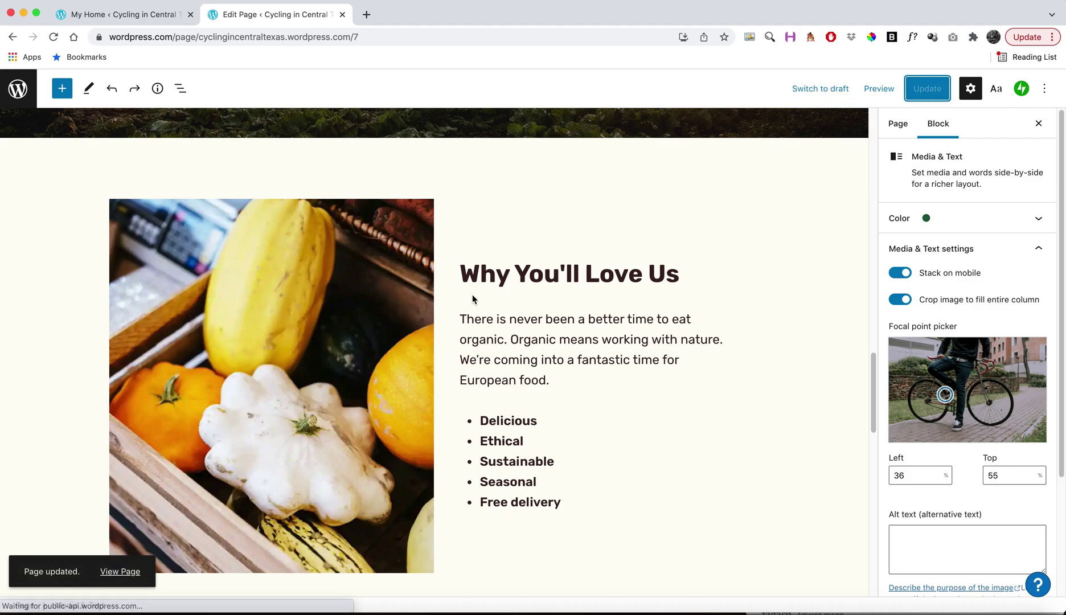
scroll(501, 357, down, 3)
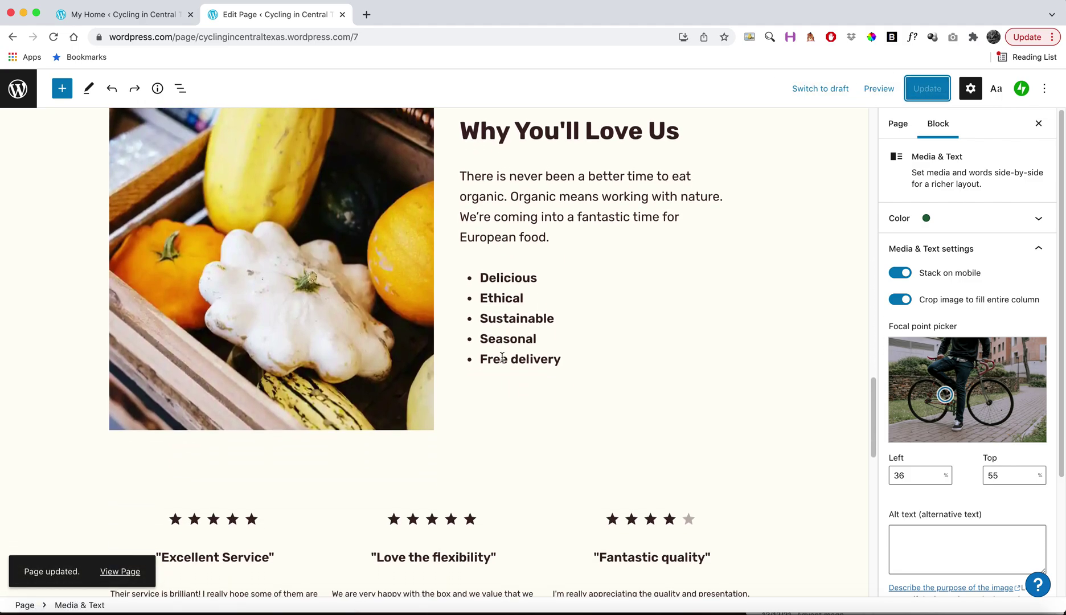
scroll(501, 357, up, 4)
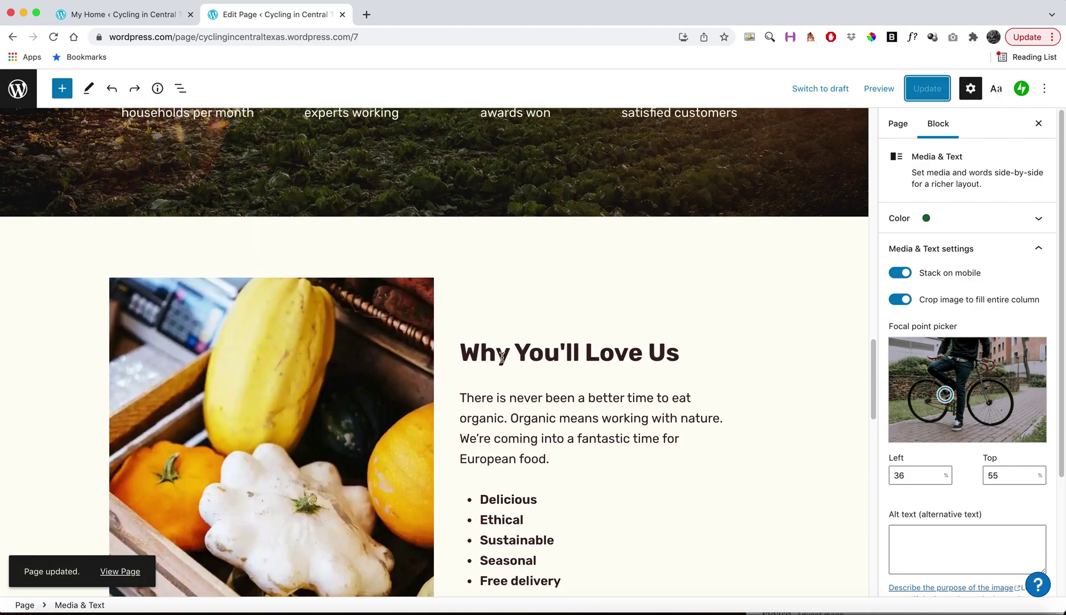
- Select the Why You'll Love Us paragraph, its Media & Text block and parent Group
click(488, 235)
scroll(439, 258, down, 3)
click(480, 306)
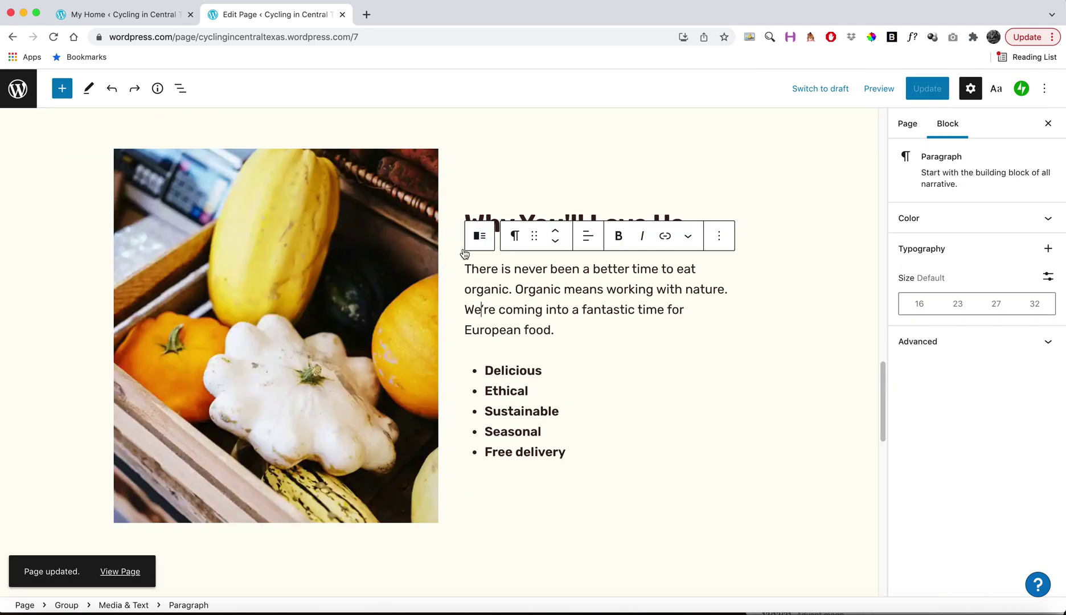
click(452, 307)
click(467, 295)
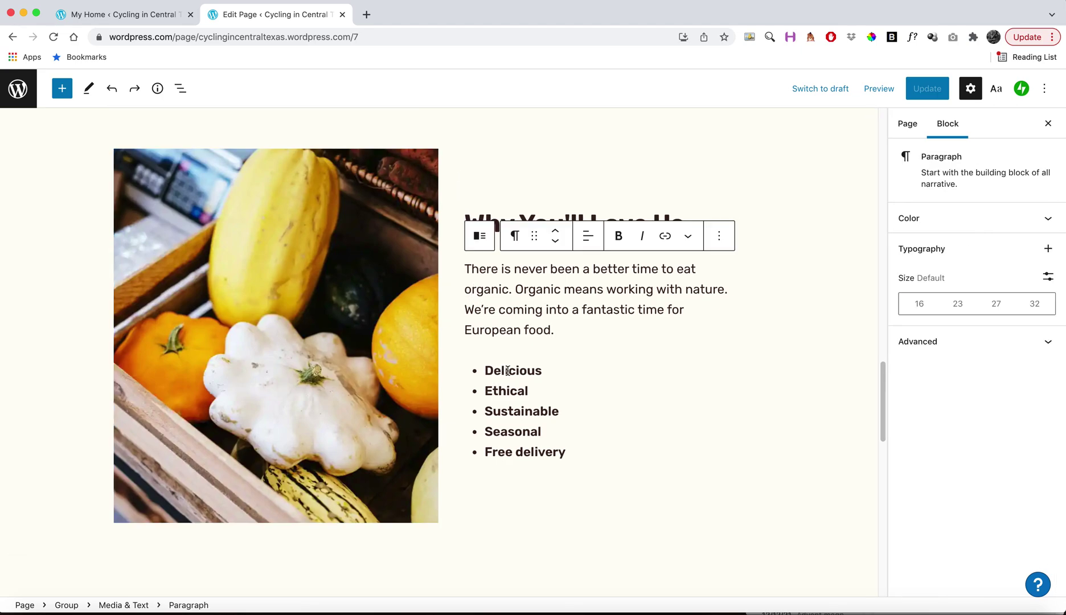
click(394, 287)
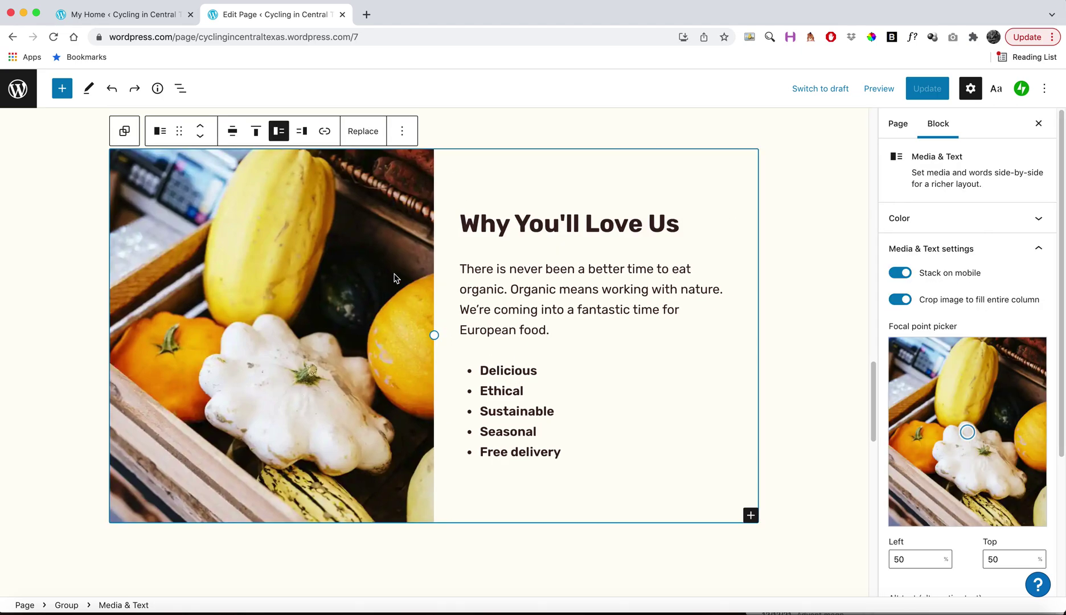
click(437, 147)
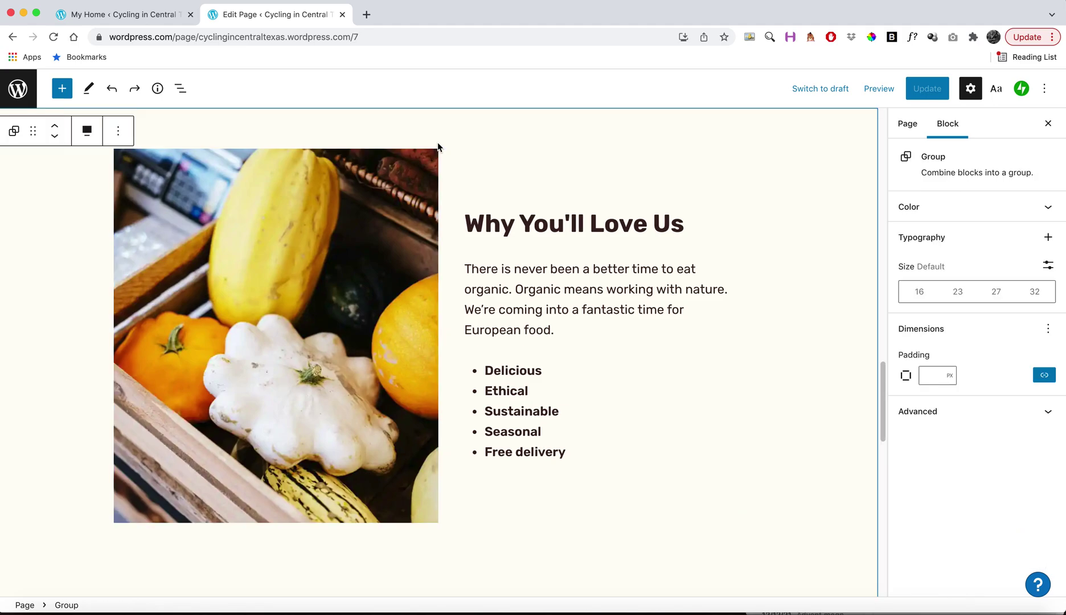
scroll(437, 147, up, 5)
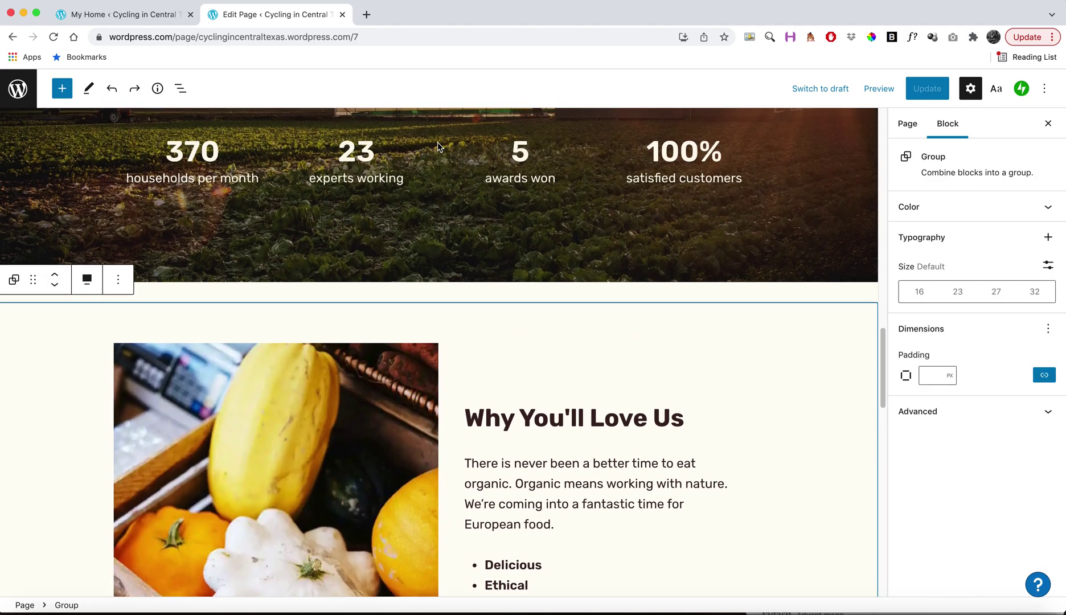
- Insert an empty Gallery block between the farm statistics and Why You'll Love Us
click(440, 297)
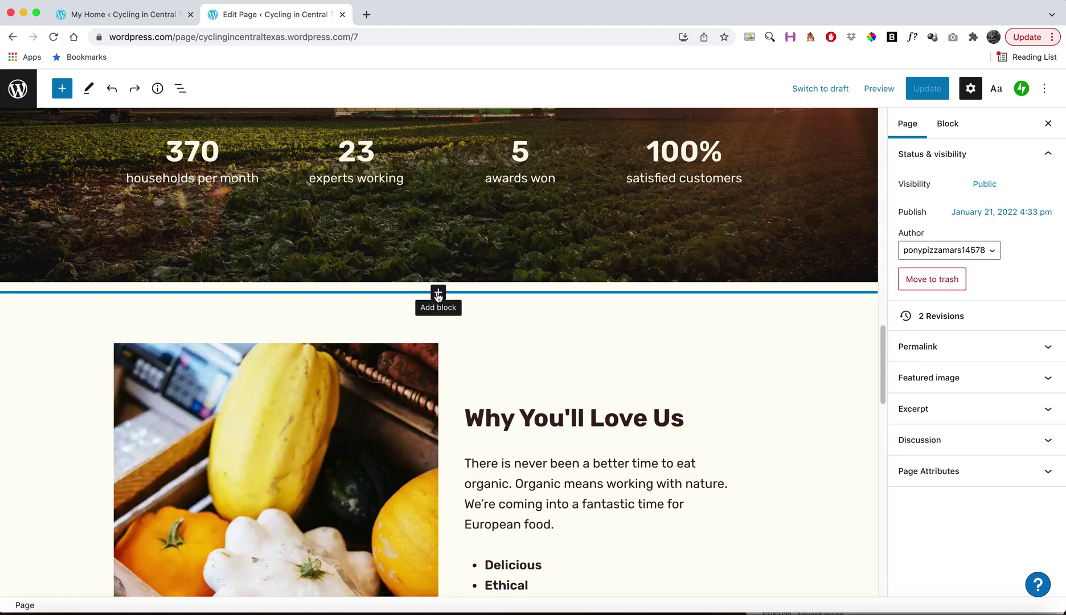
click(438, 294)
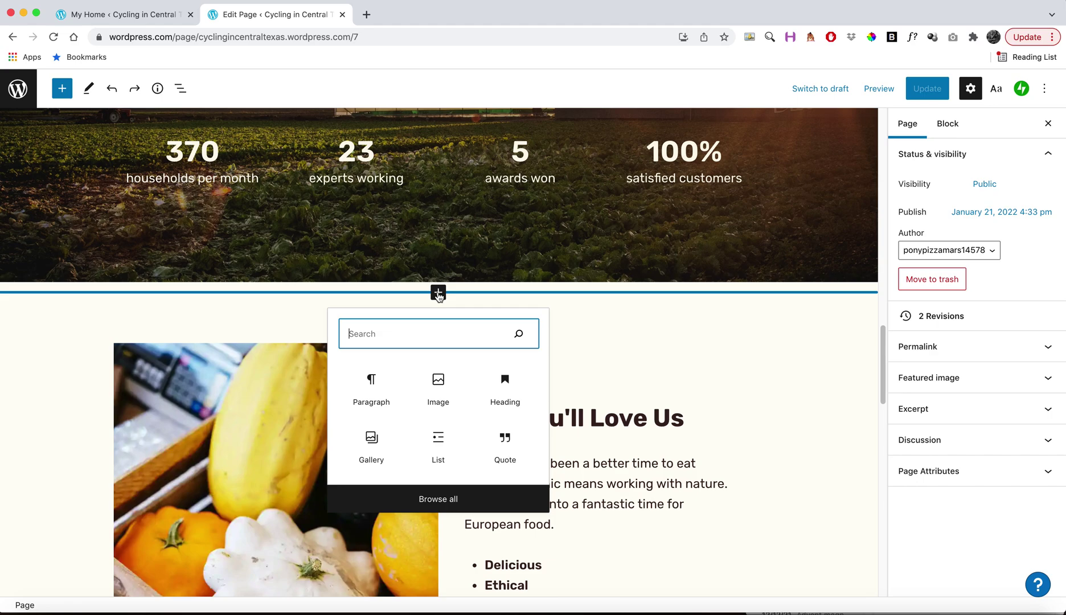
click(373, 383)
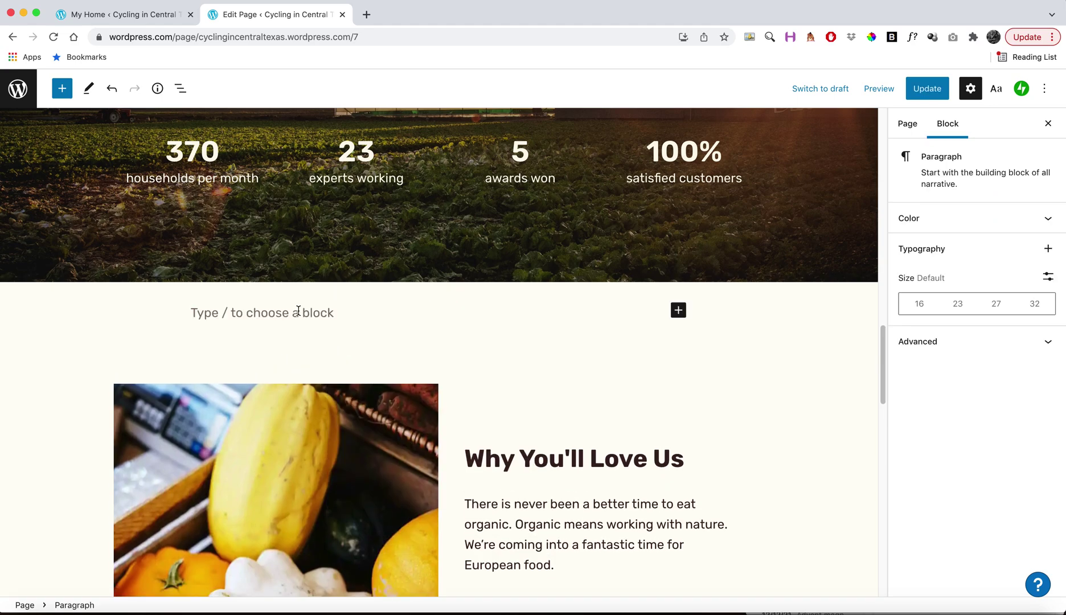
click(678, 311)
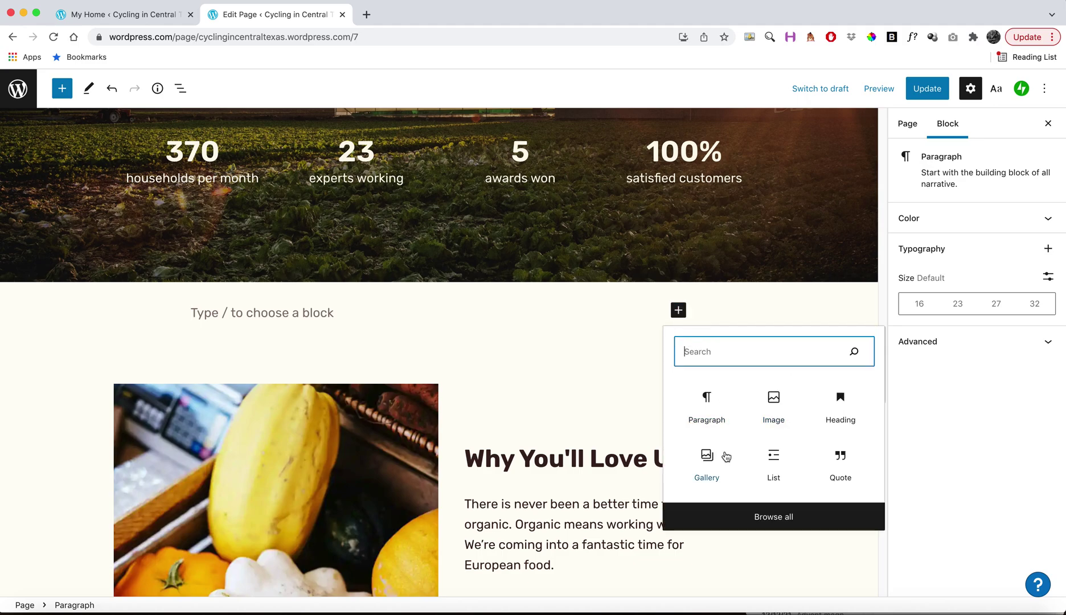
click(711, 465)
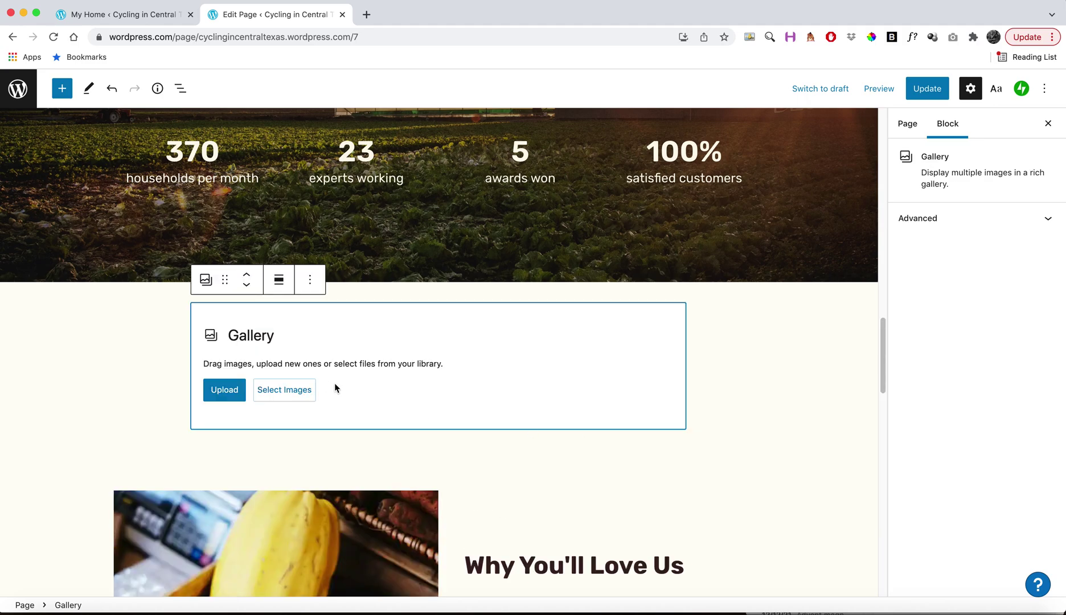
click(309, 279)
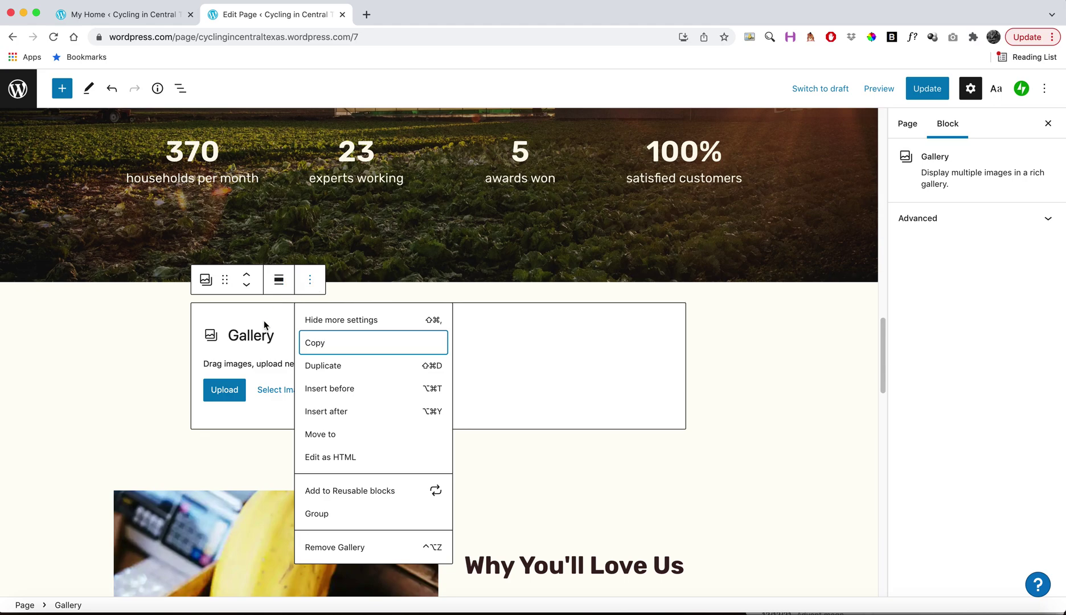
click(420, 338)
- Open the quick block inserter directly below the new Gallery block
click(565, 443)
scroll(460, 440, down, 5)
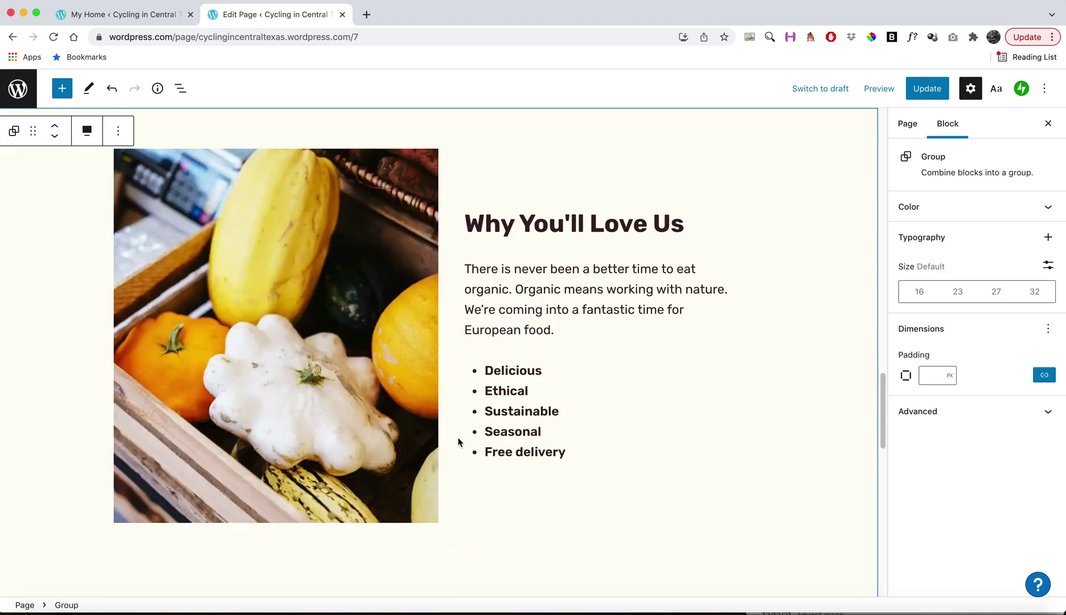
scroll(478, 342, up, 1)
scroll(496, 246, up, 5)
click(414, 377)
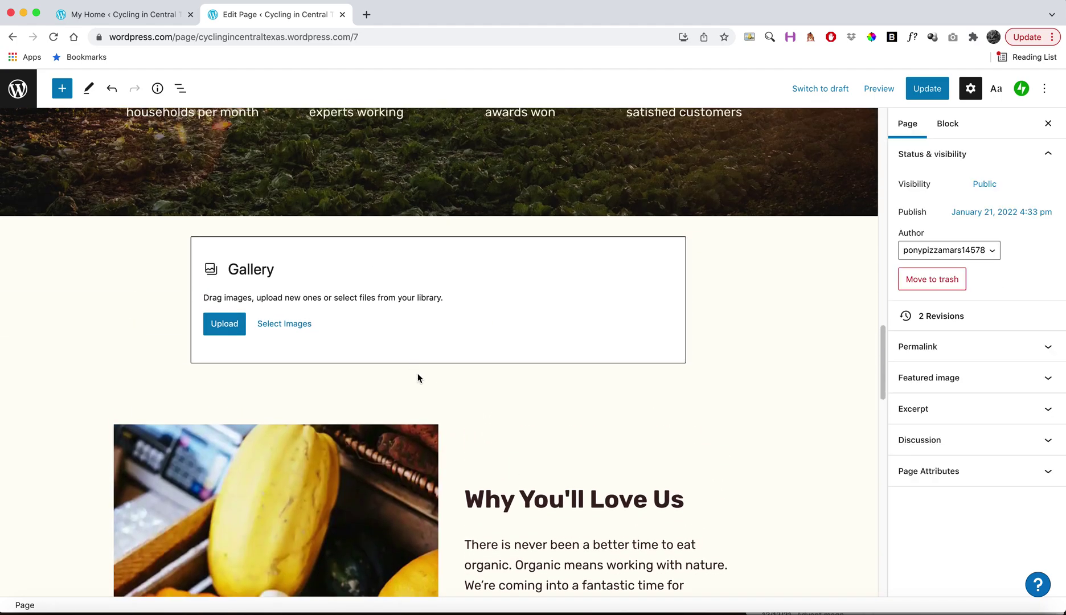
mouse_move(435, 375)
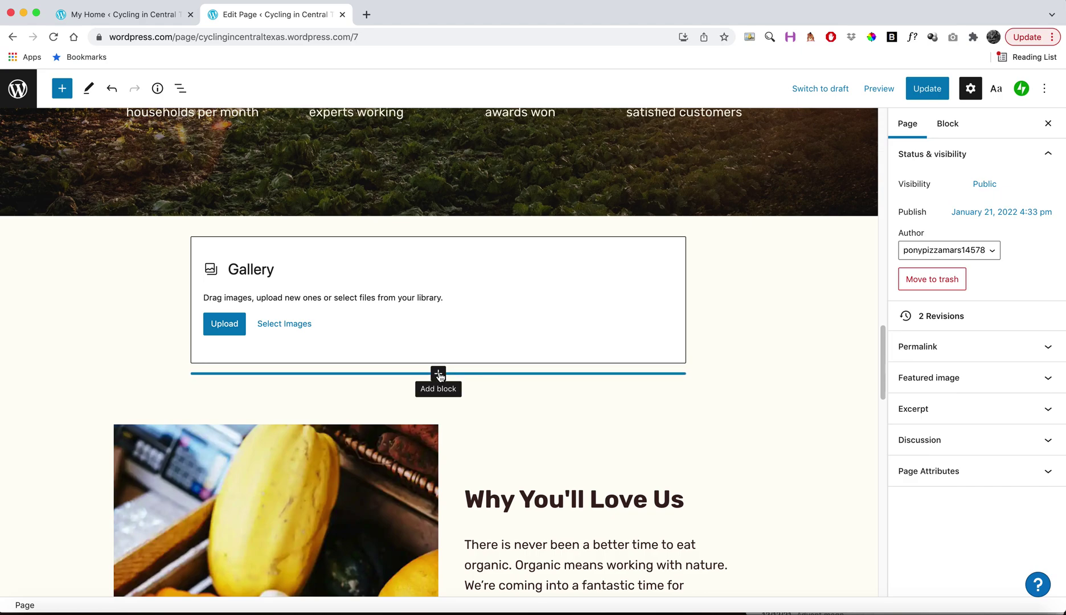
click(438, 374)
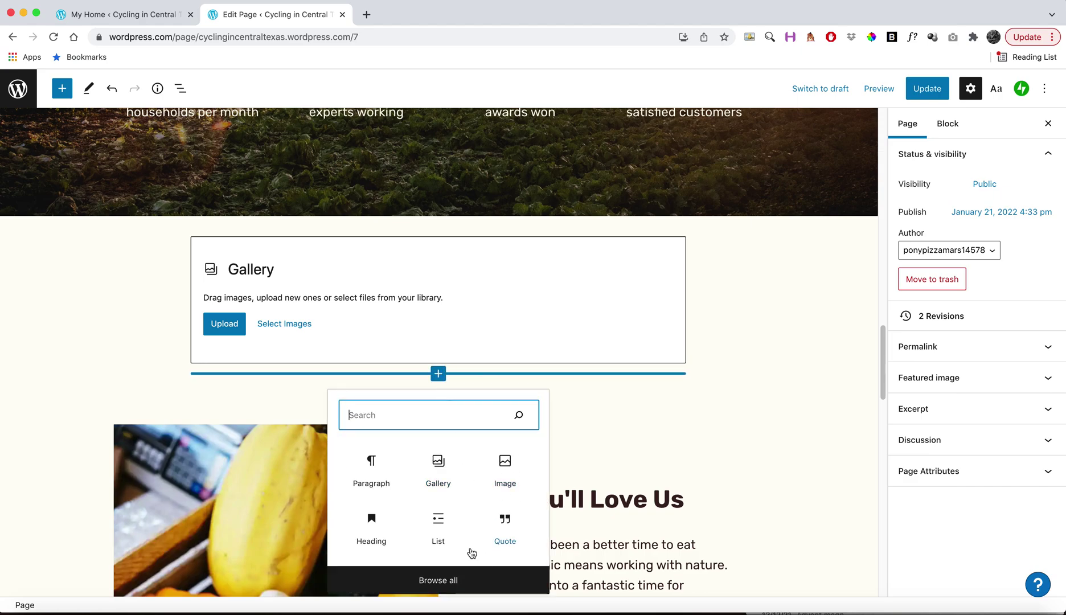
click(438, 580)
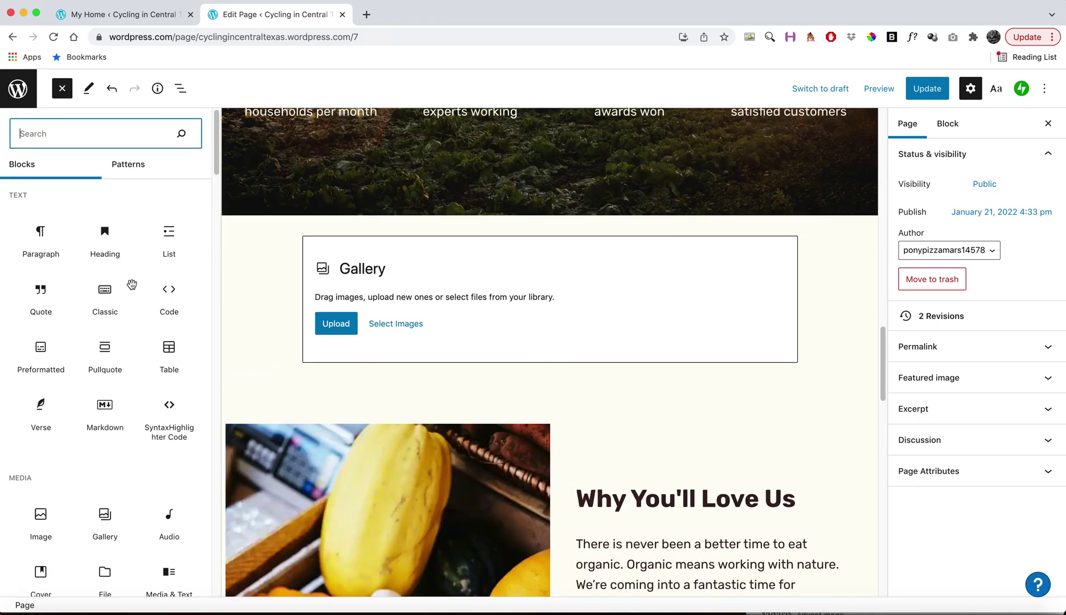
- Add a Columns block from the Design category of the full block library
scroll(106, 320, down, 5)
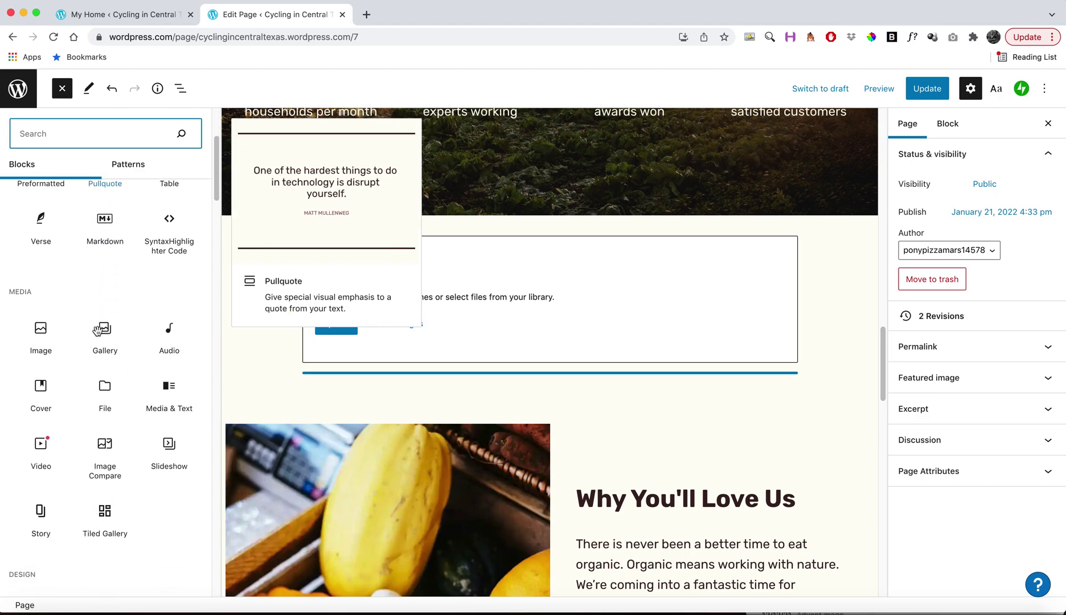
scroll(97, 331, down, 4)
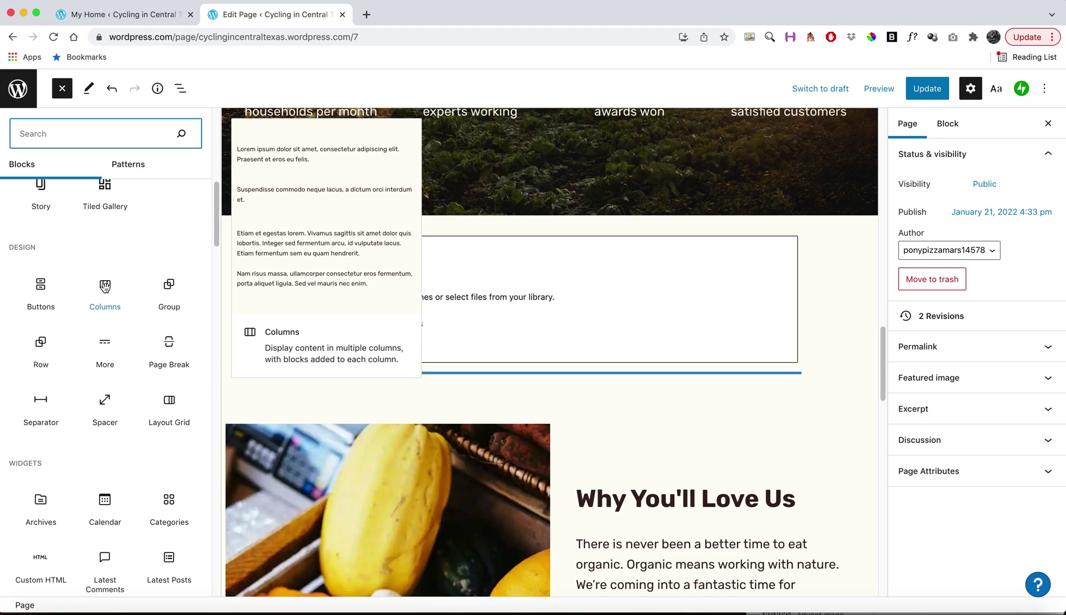
click(105, 285)
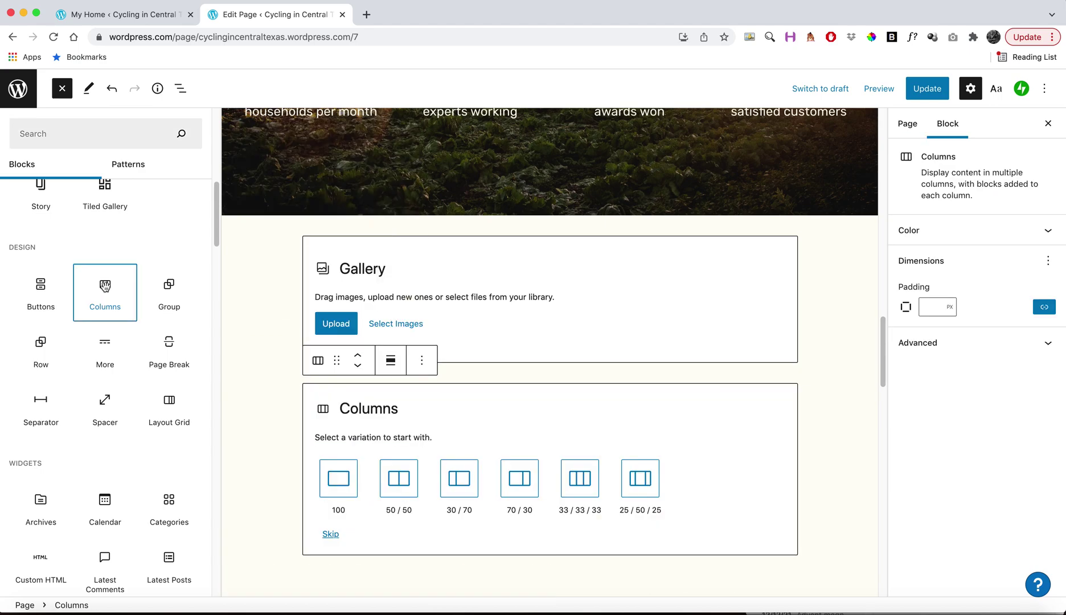
scroll(564, 473, up, 6)
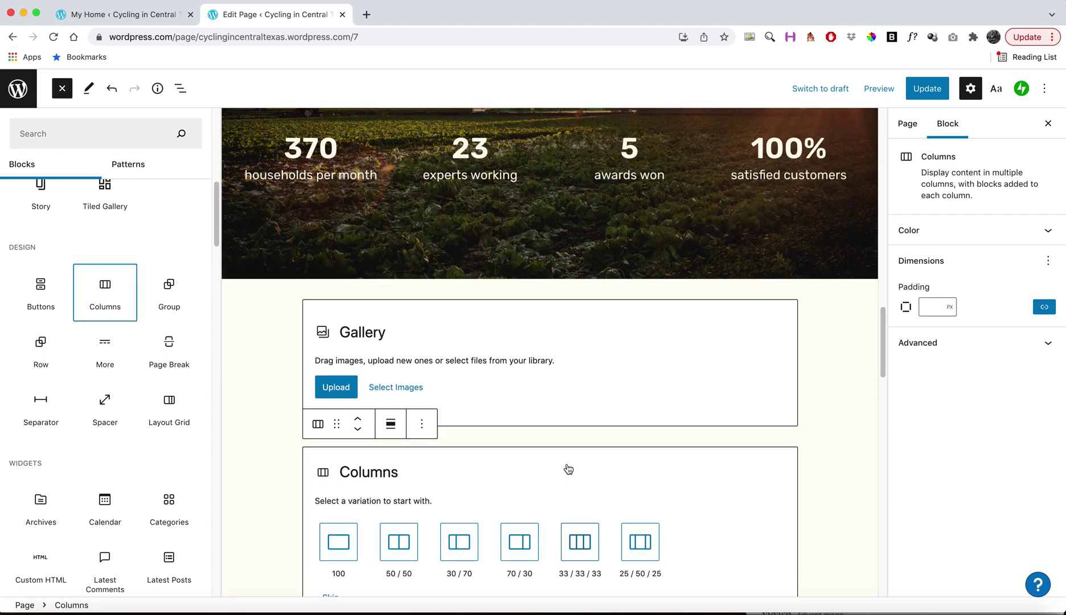
scroll(421, 424, up, 8)
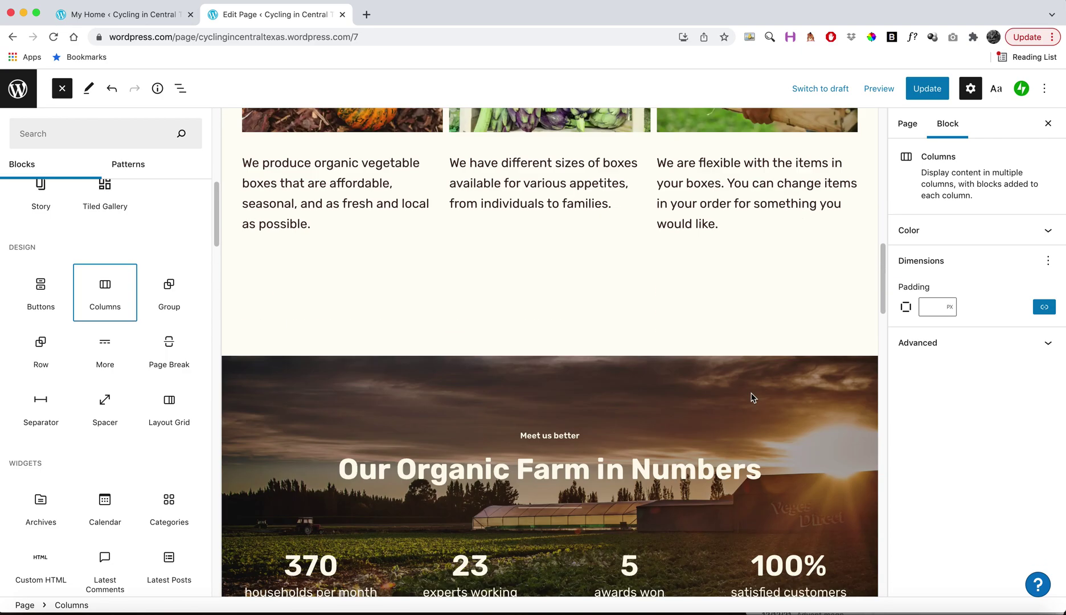
scroll(751, 397, down, 15)
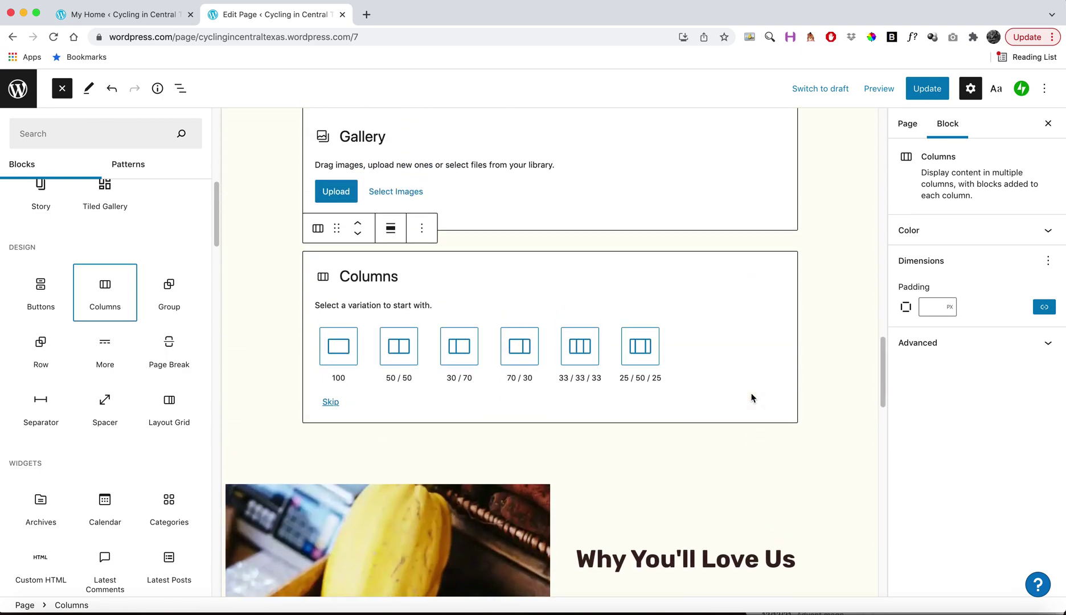
click(517, 351)
- Choose the 70/30 variation, leaving both columns empty
scroll(516, 352, up, 4)
scroll(516, 353, down, 3)
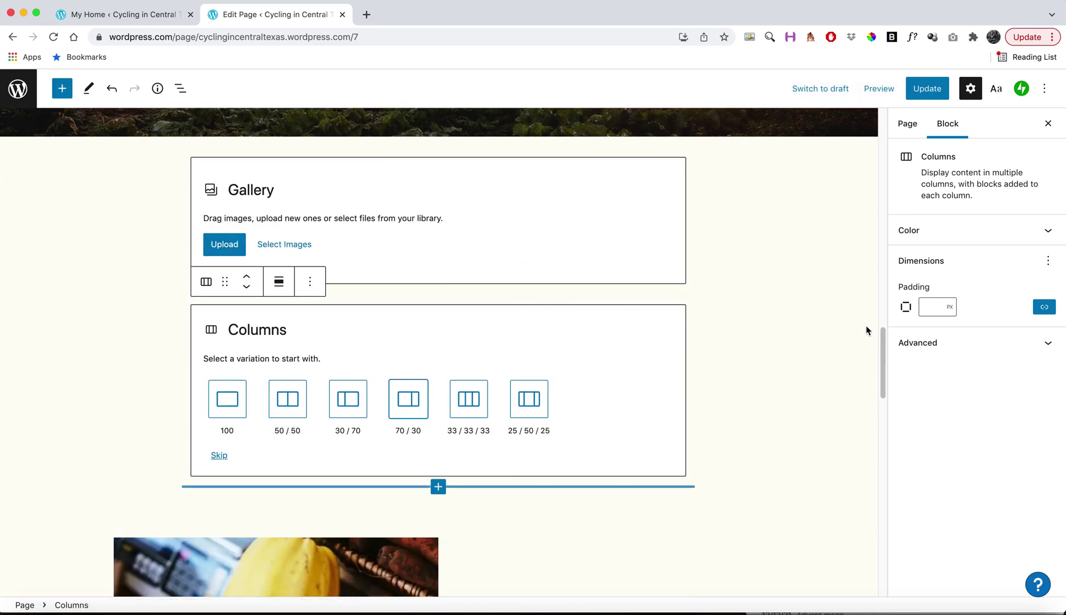
click(420, 405)
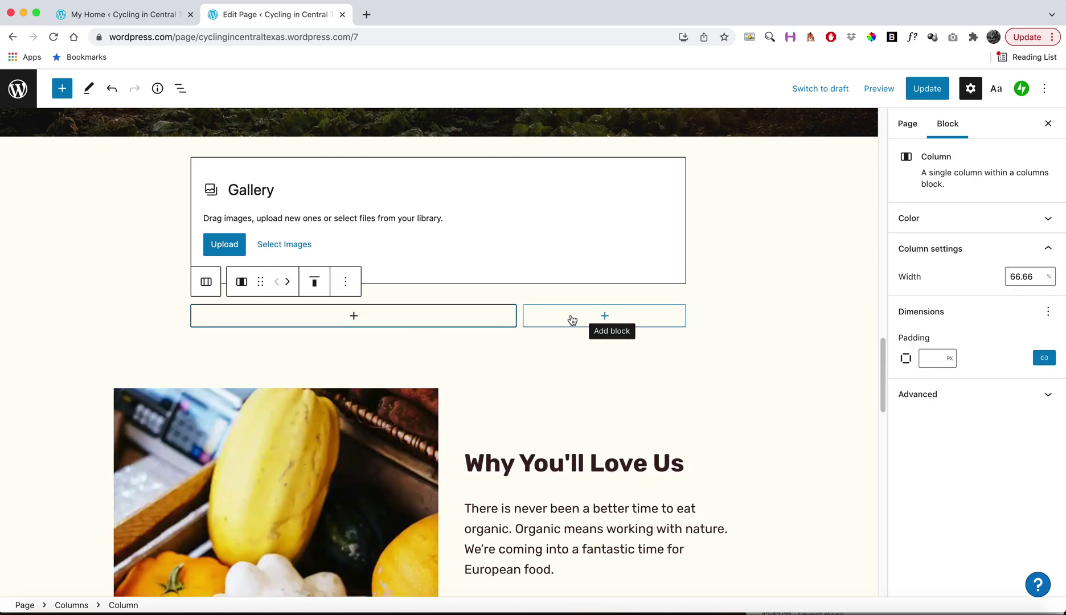
click(354, 318)
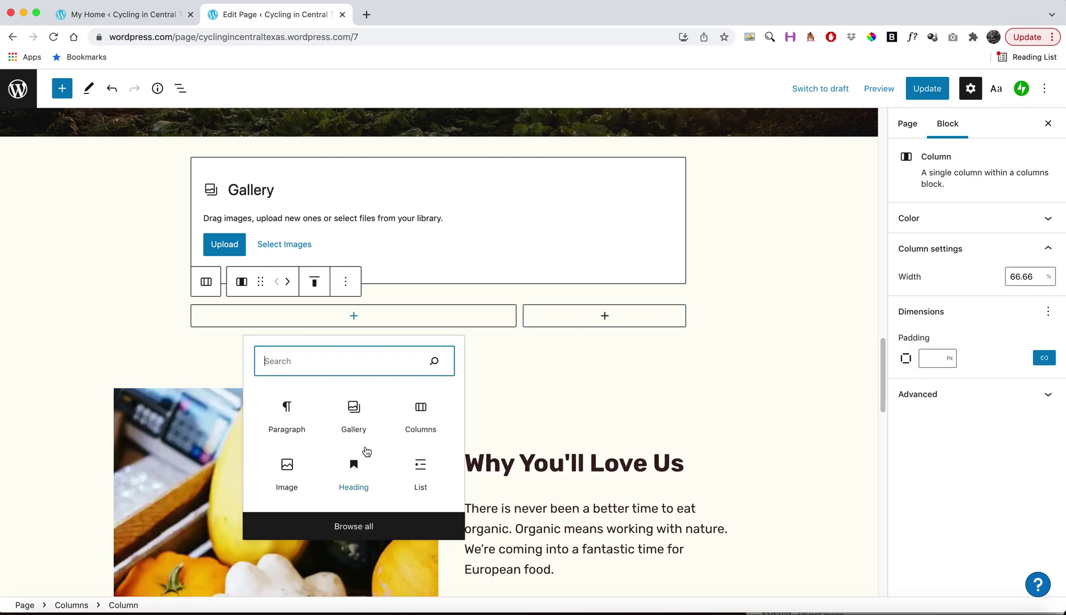
click(603, 320)
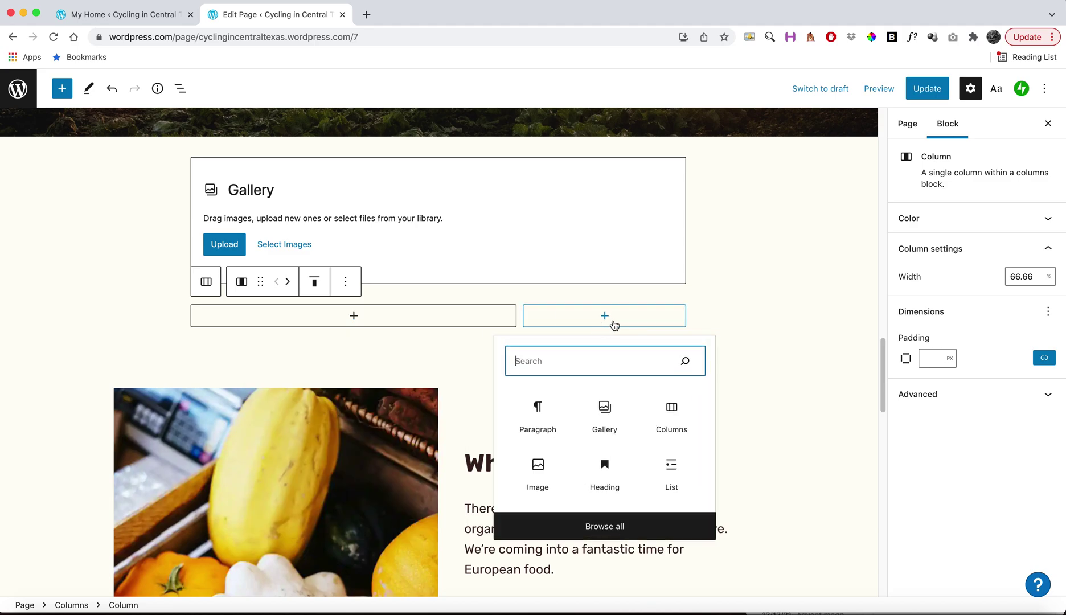
click(412, 323)
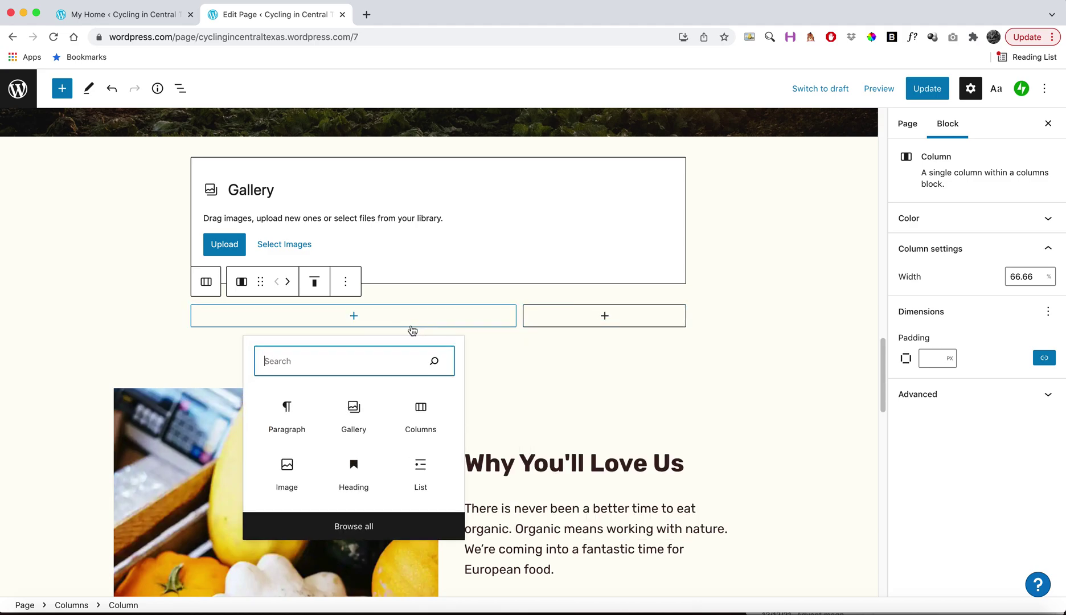
click(126, 311)
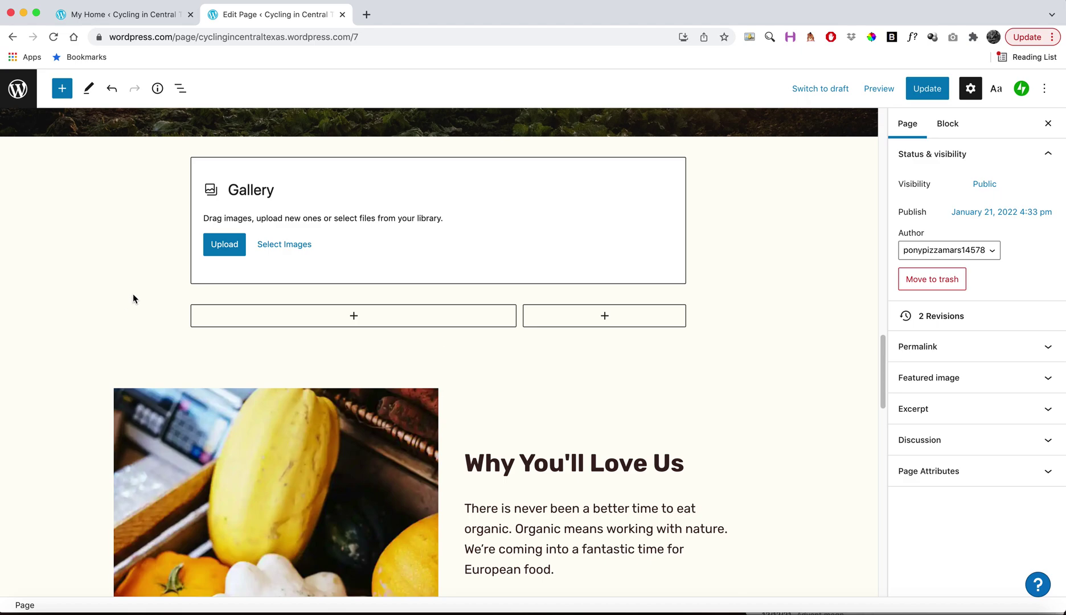
scroll(133, 298, down, 15)
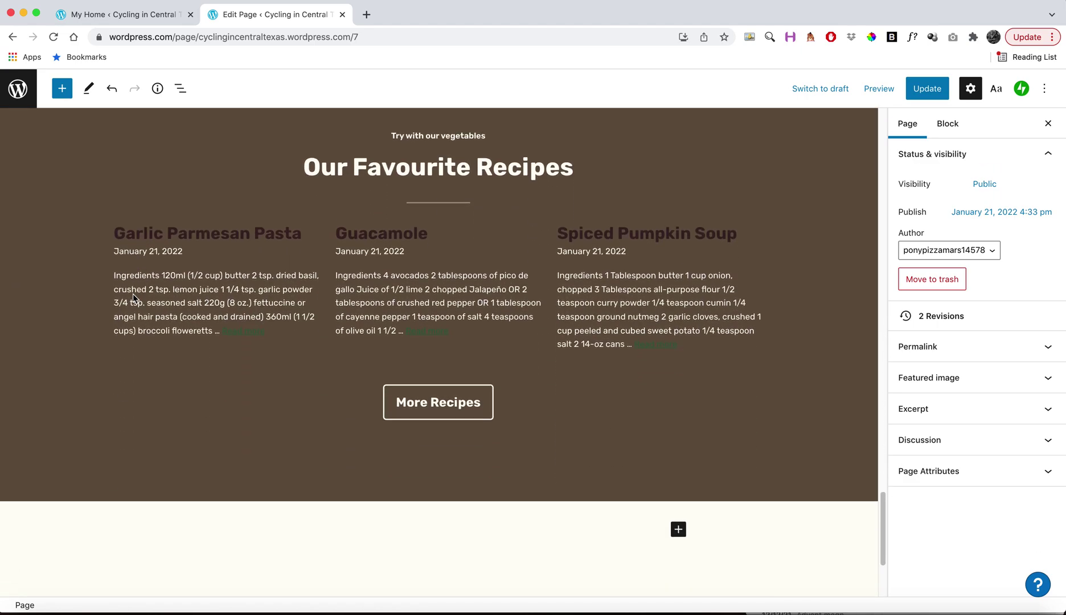
scroll(134, 297, up, 20)
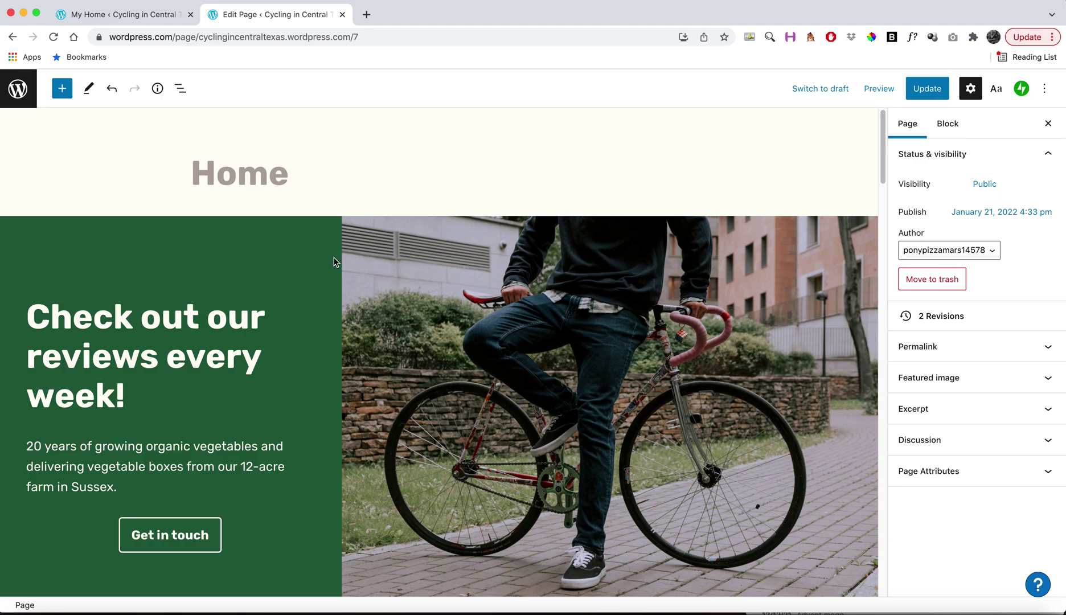
scroll(331, 292, down, 6)
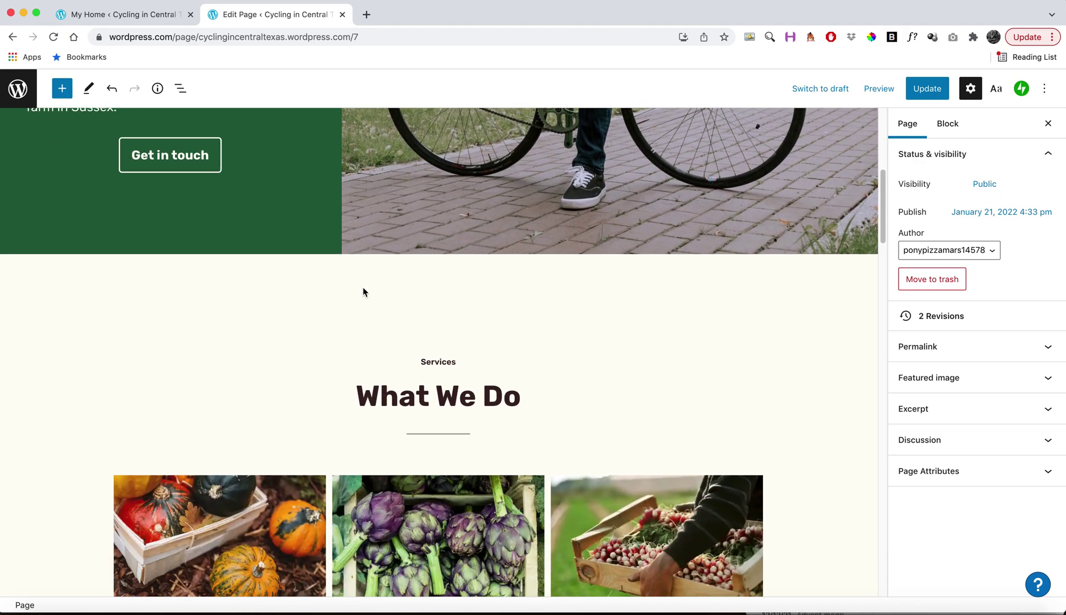
mouse_move(460, 277)
click(430, 393)
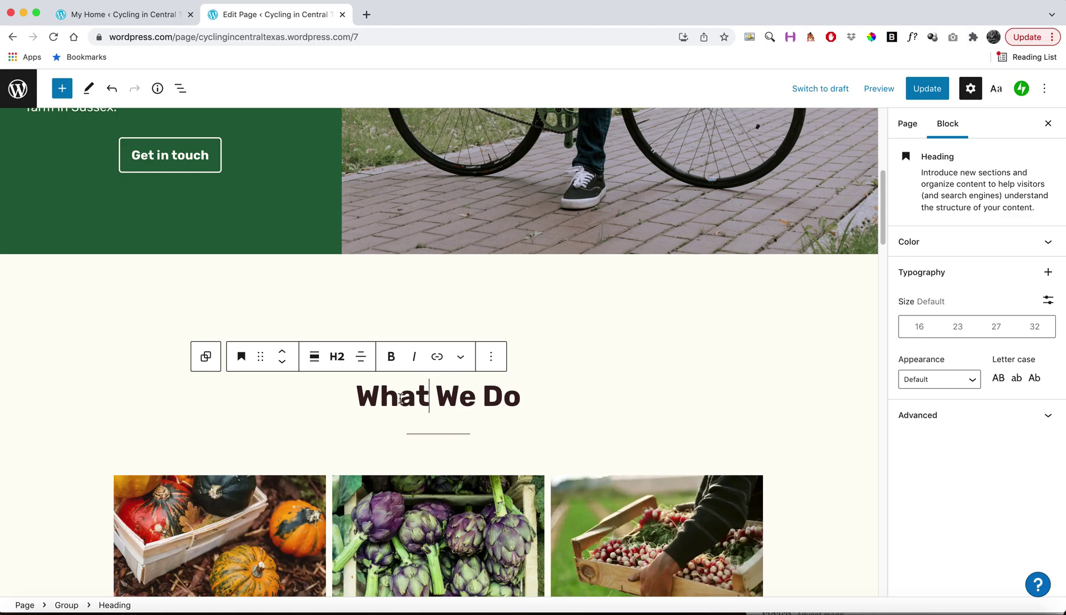
drag(379, 394, 503, 392)
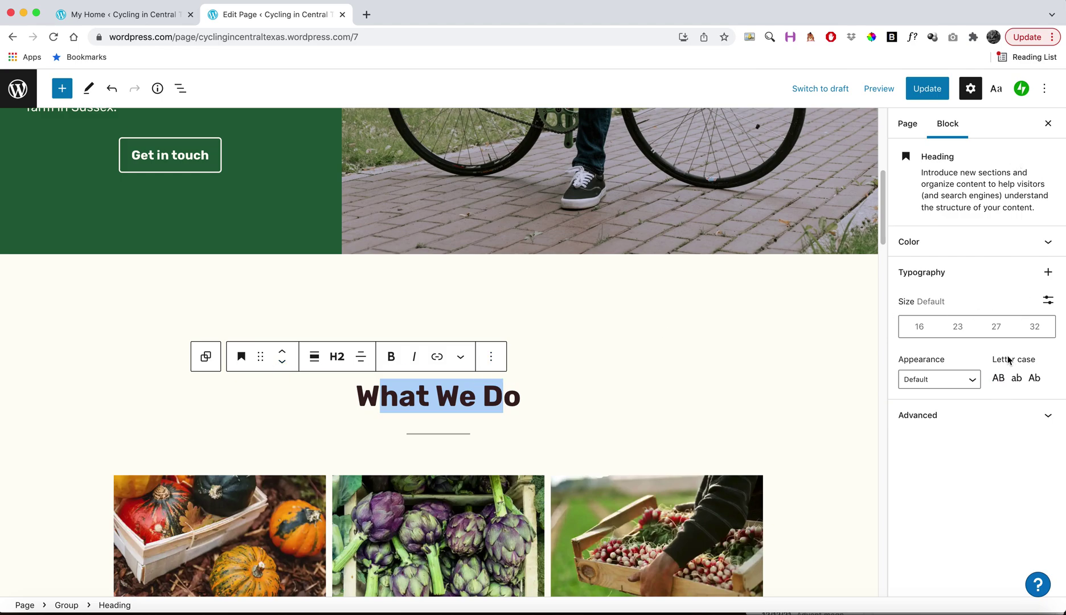
click(763, 328)
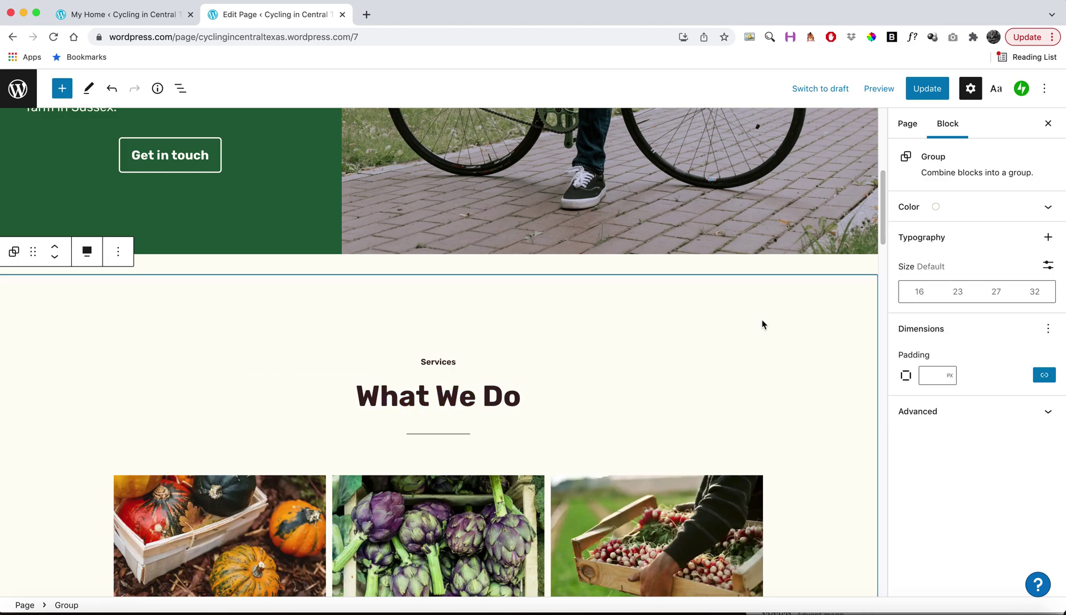
- Check the page settings, keeping Visibility set to Public
click(752, 274)
scroll(752, 271, up, 2)
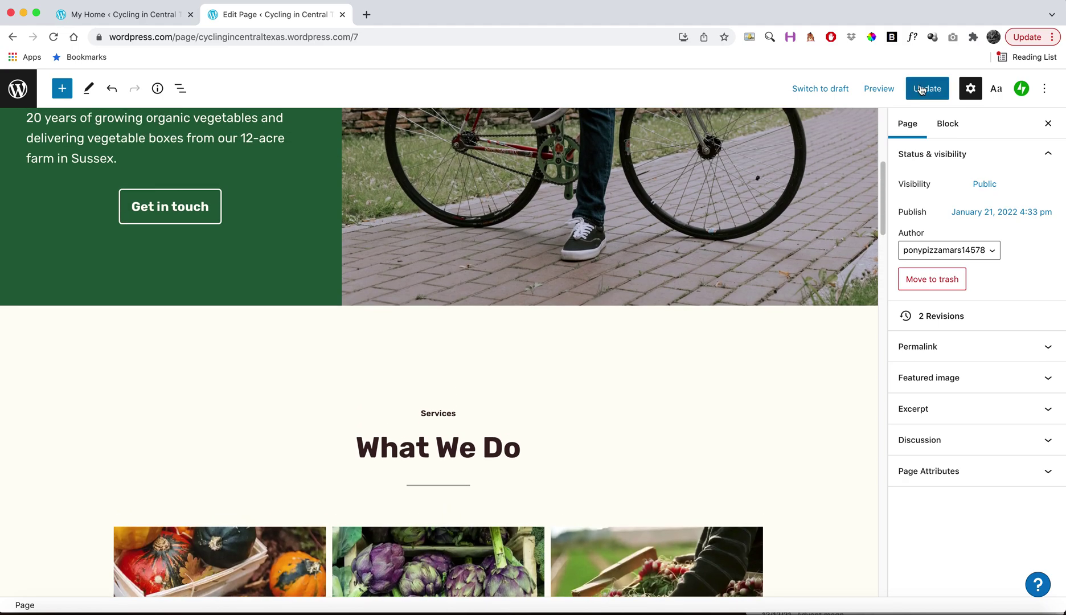
click(907, 124)
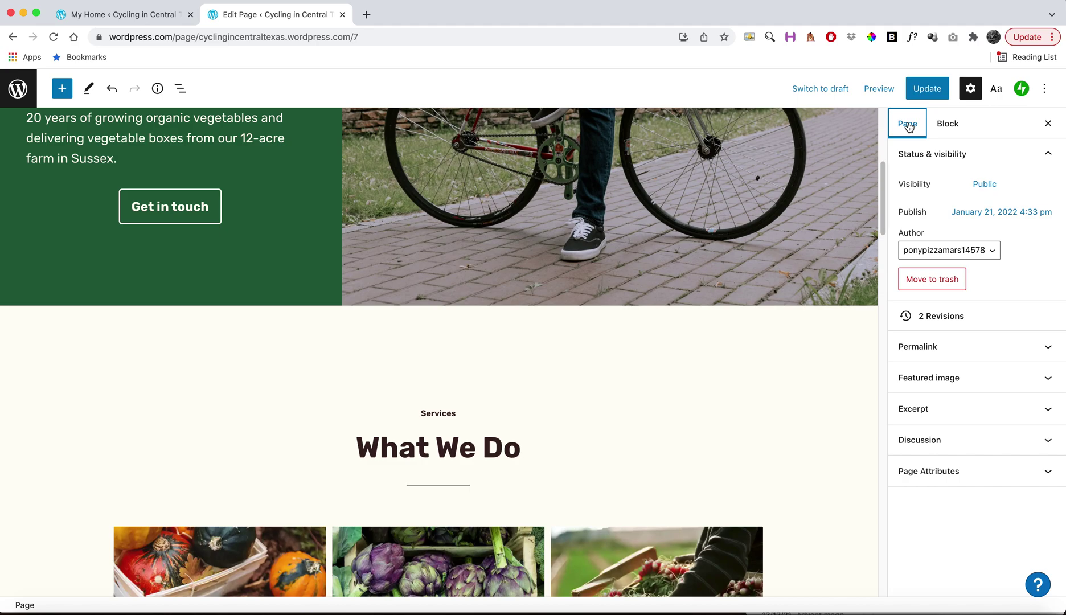
click(946, 124)
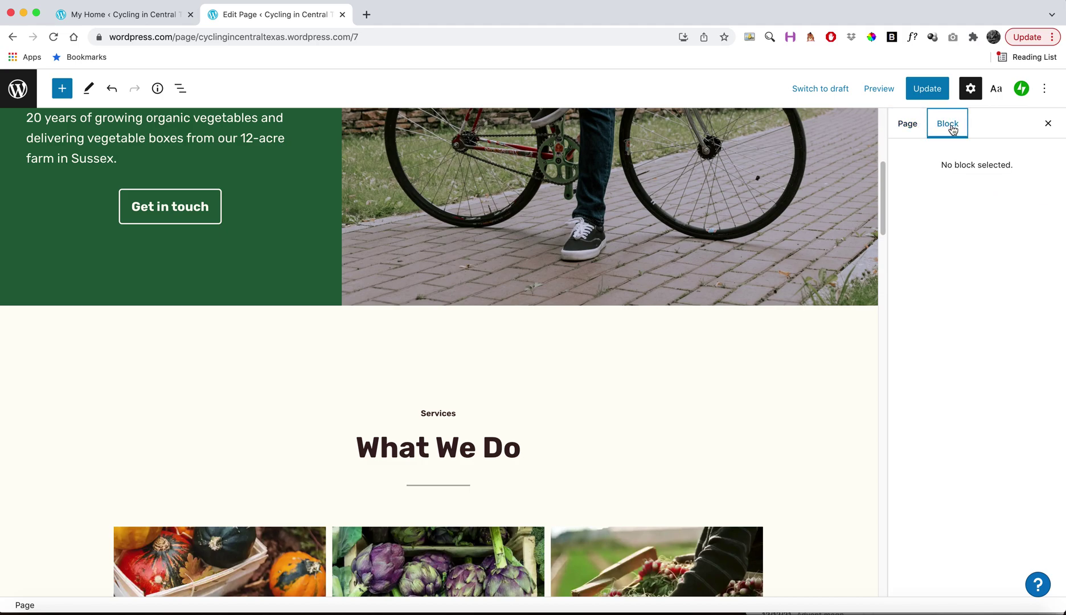
click(907, 128)
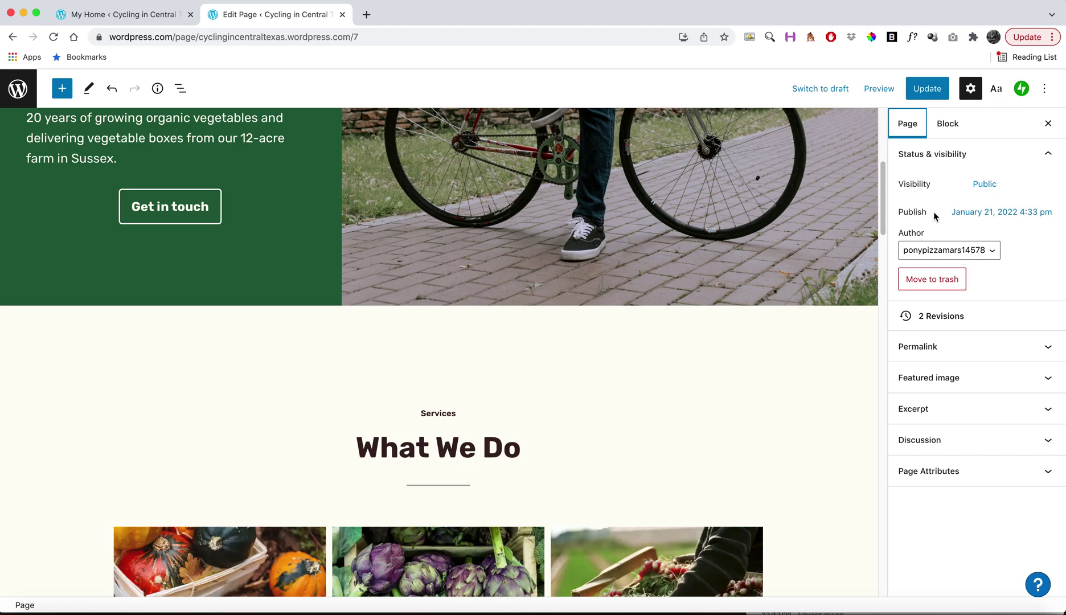
click(988, 188)
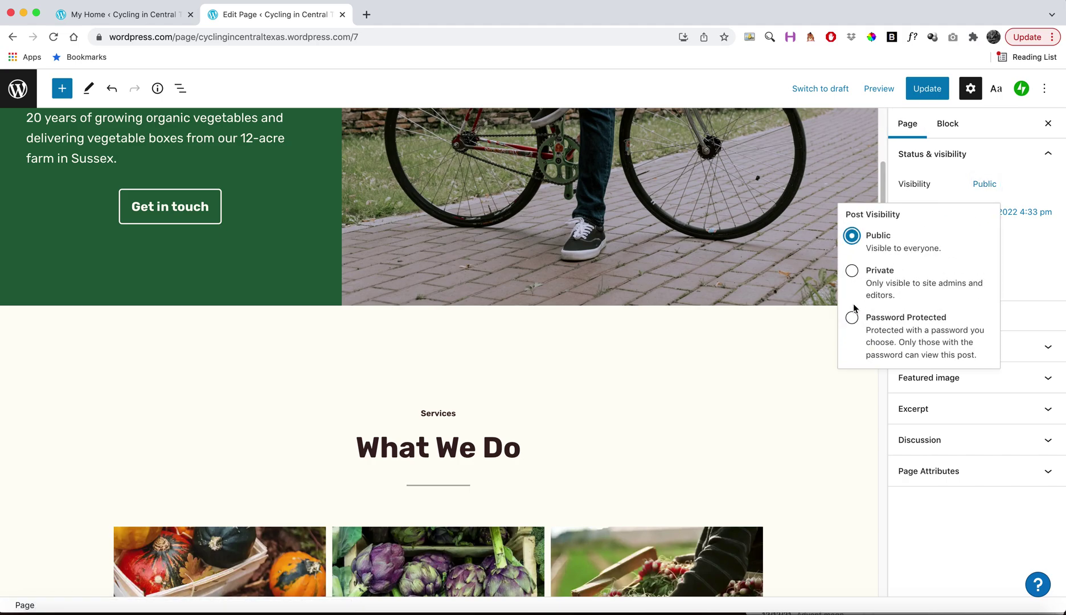
click(976, 184)
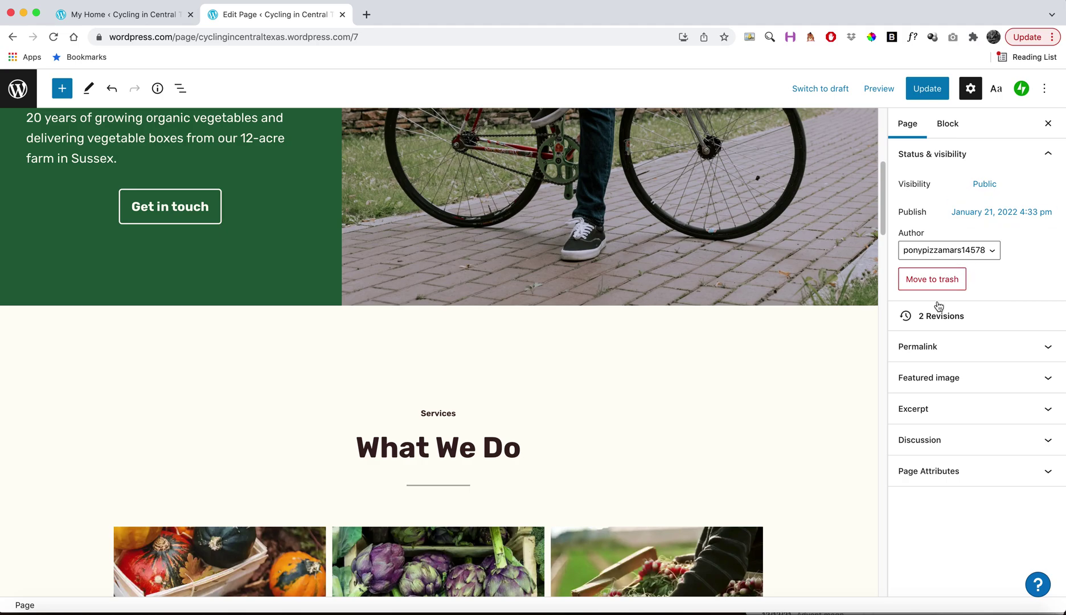
- Review Featured image, Page Attributes, Discussion and Author, leaving the author unchanged
click(950, 380)
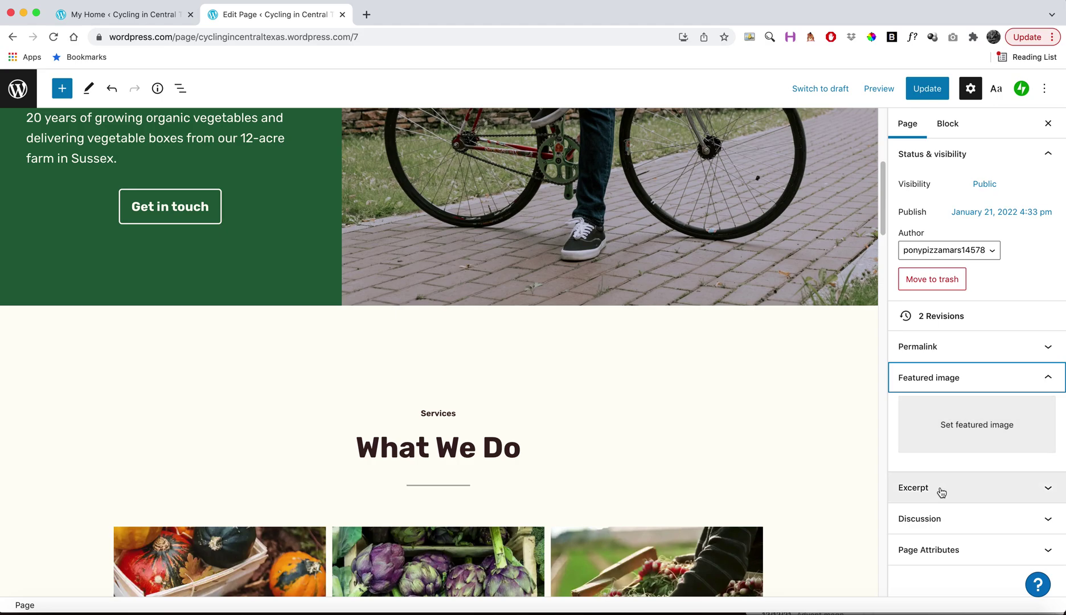
click(944, 549)
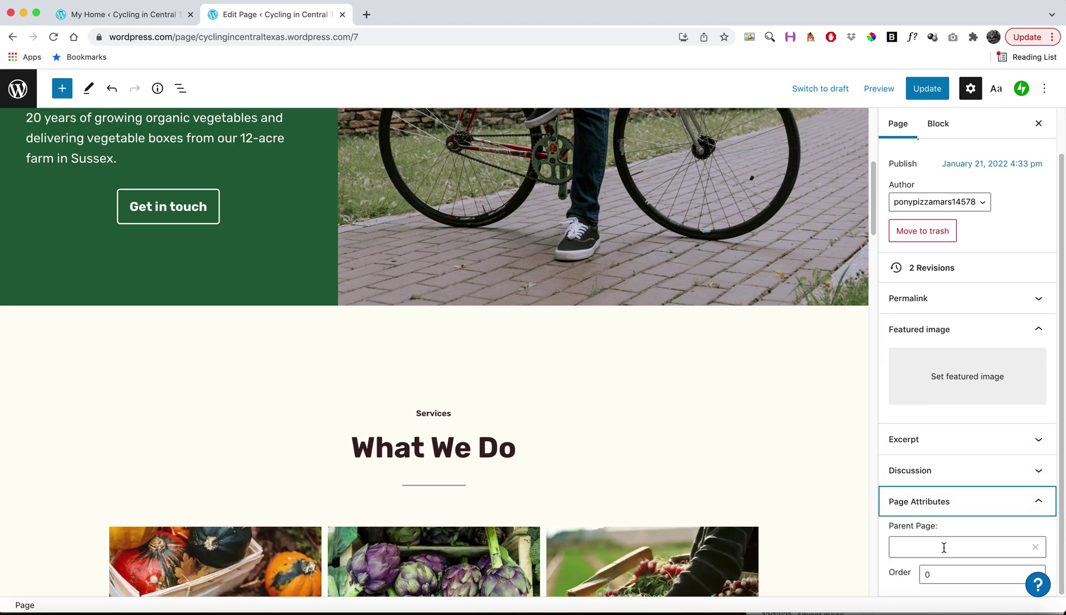
click(937, 502)
click(938, 515)
click(938, 515)
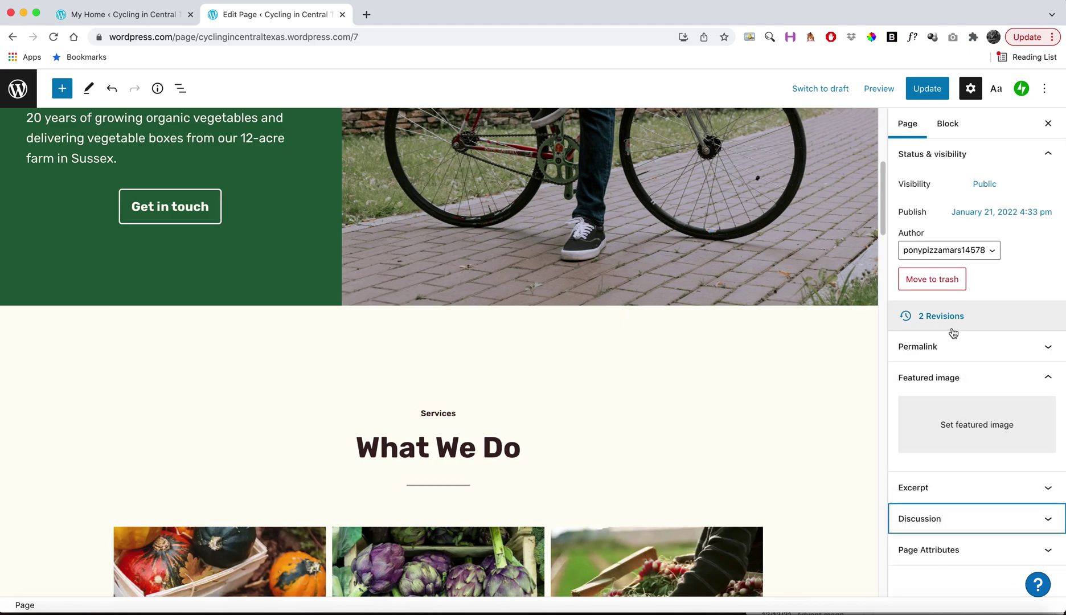
click(947, 251)
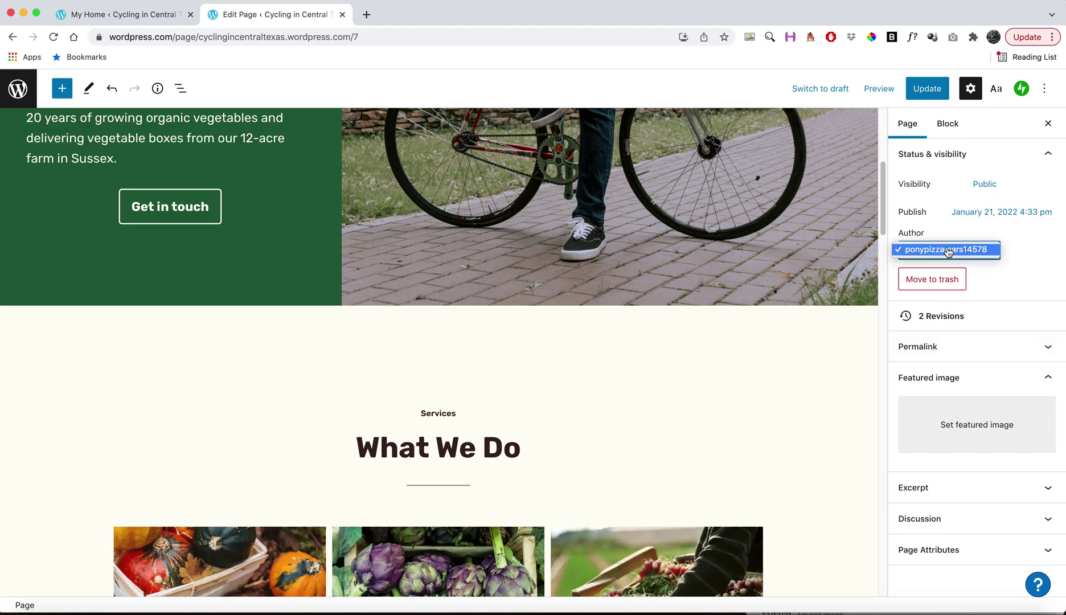
click(946, 249)
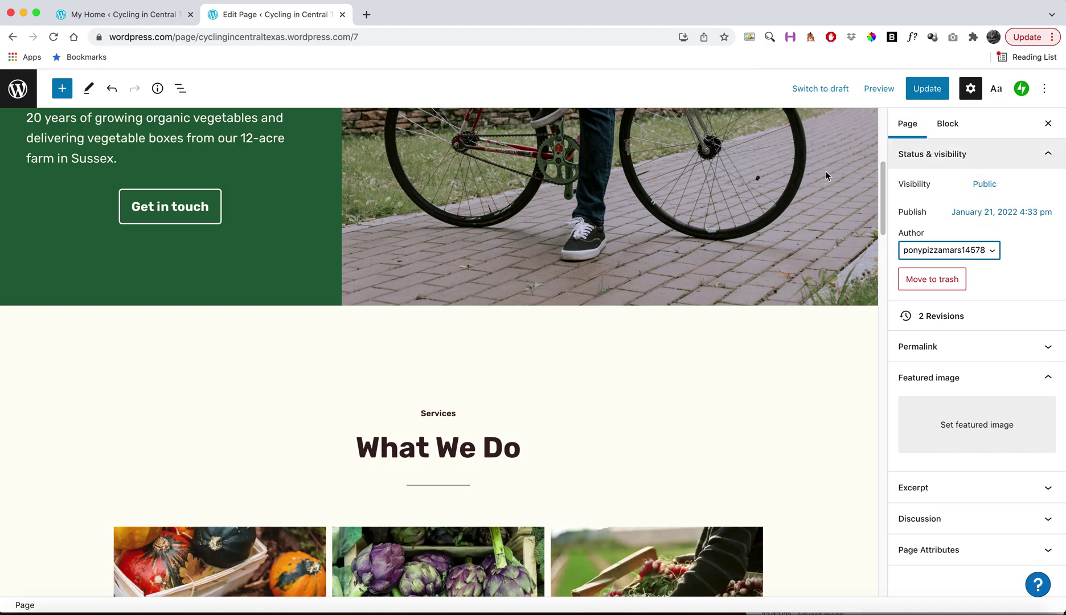
- Save the page as another update
scroll(510, 239, up, 6)
scroll(426, 359, down, 8)
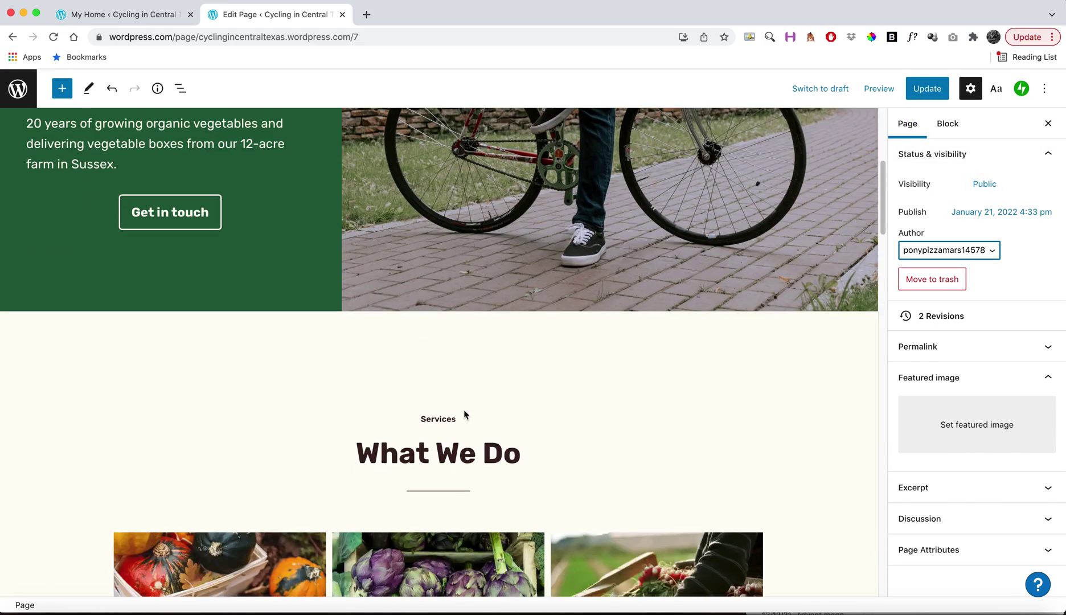
click(939, 88)
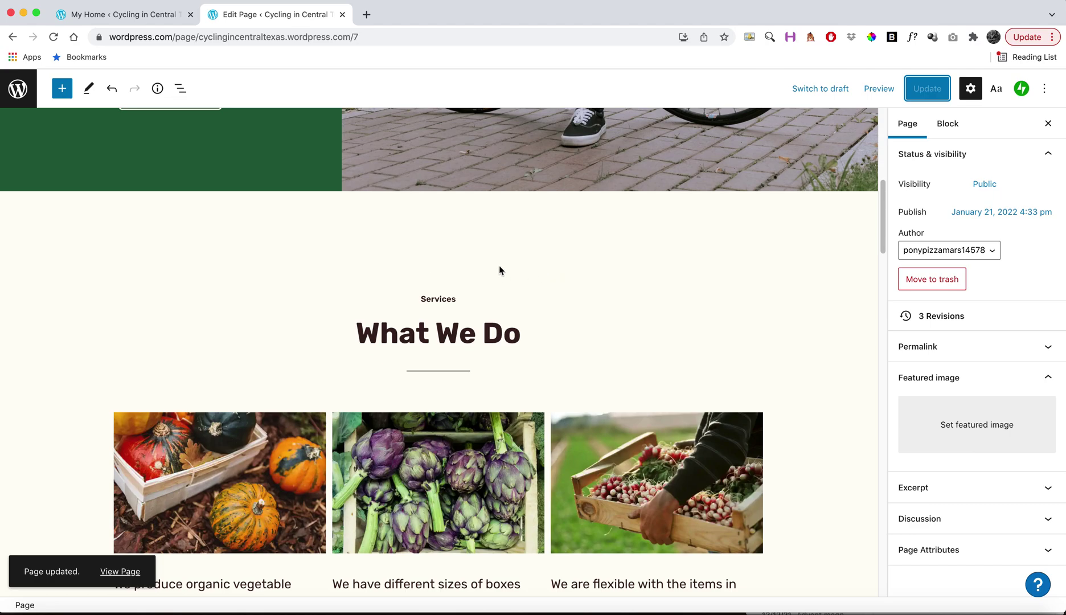
- Select and copy the full editor page address from the address bar
click(203, 39)
click(175, 39)
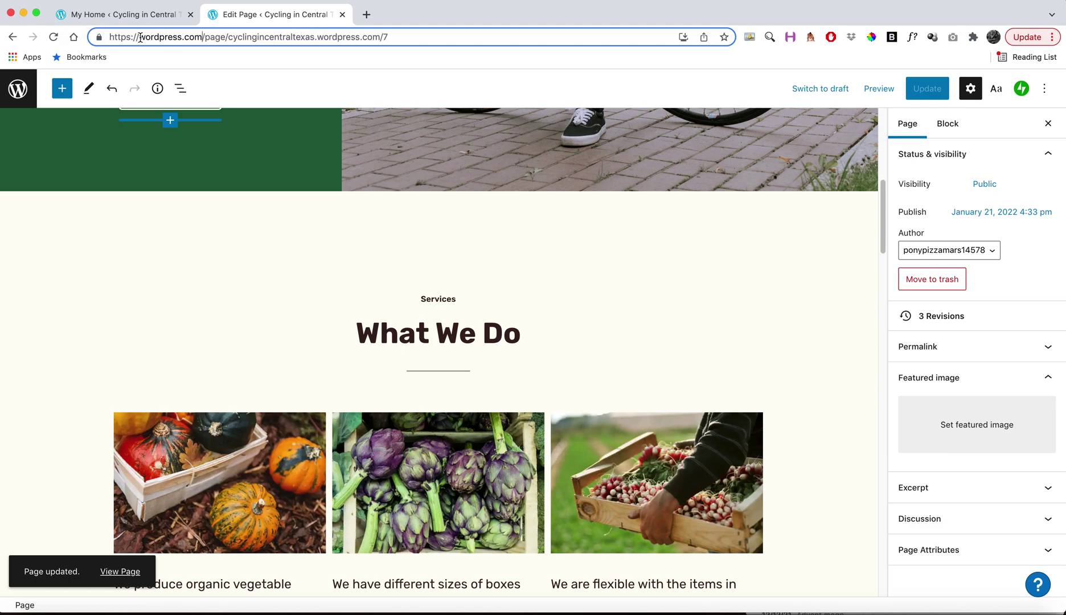
drag(140, 37, 399, 32)
key(super+a)
key(super+c)
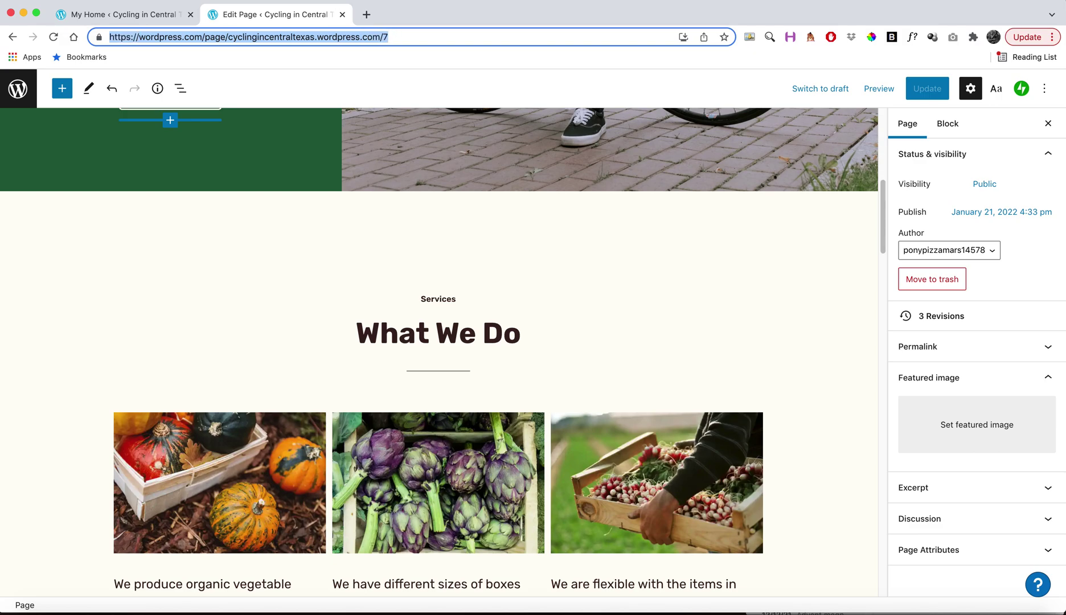
- Load the copied editor address in a private window, which shows the login page, then close that window
click(131, 31)
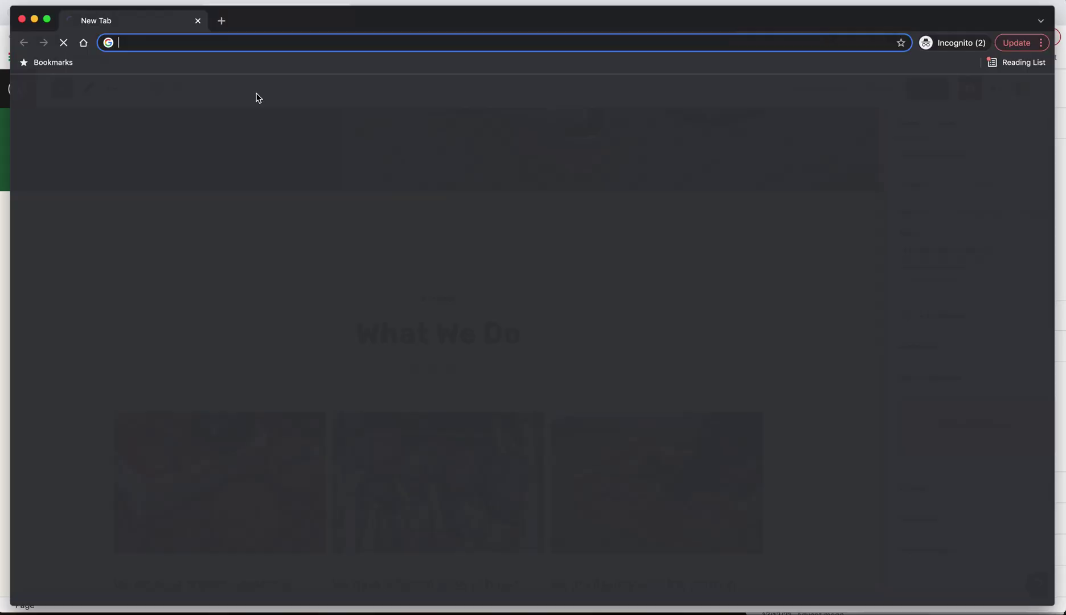
key(super+v)
key(Return)
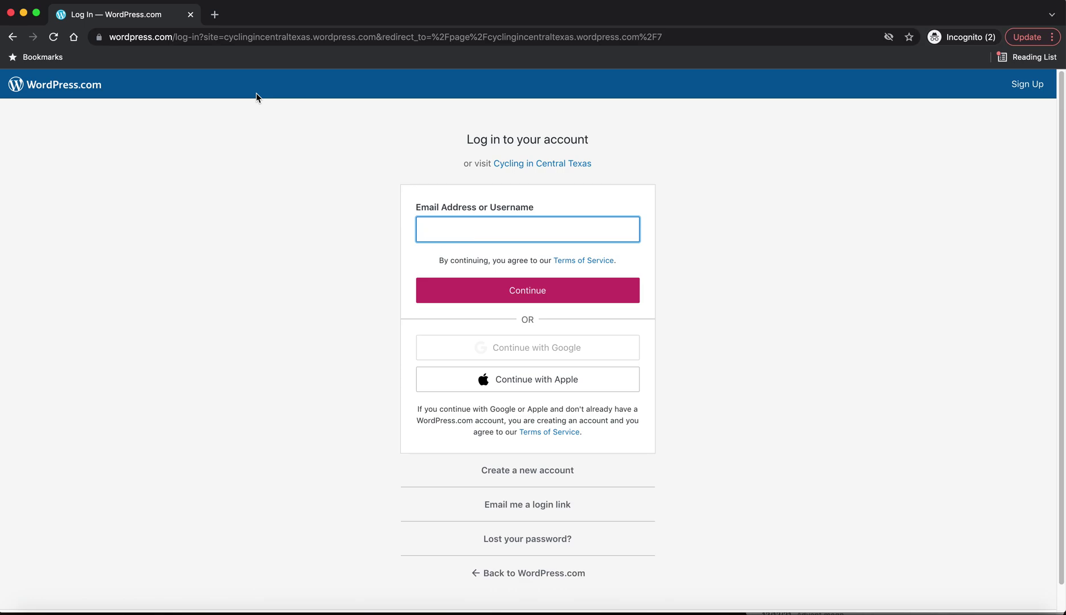
click(11, 13)
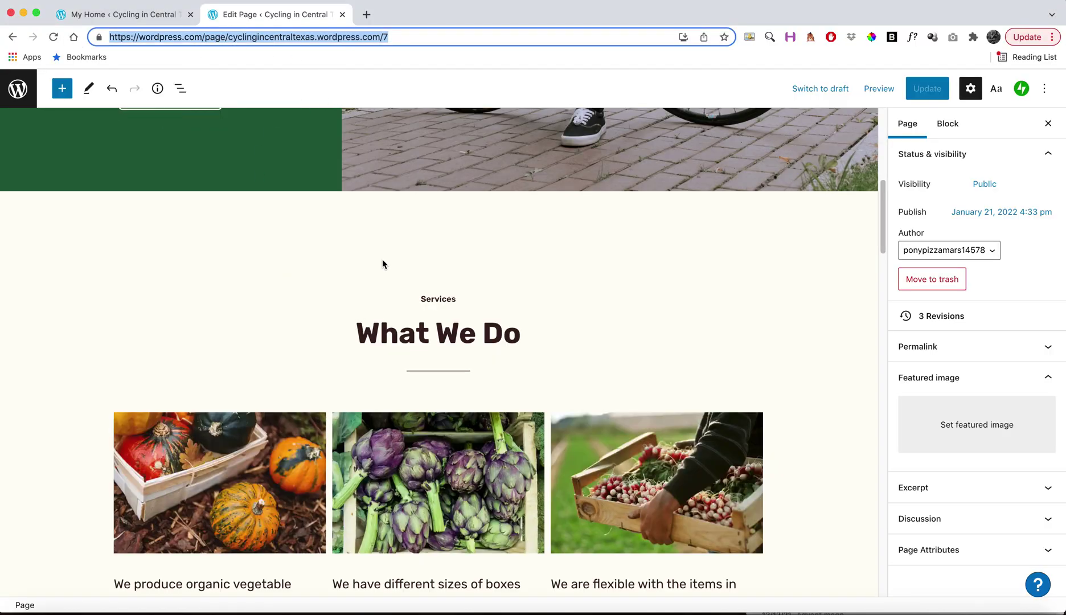
- Select the pumpkin and artichoke gallery images, then select and inspect the editor page address
scroll(382, 264, down, 3)
click(239, 366)
click(408, 368)
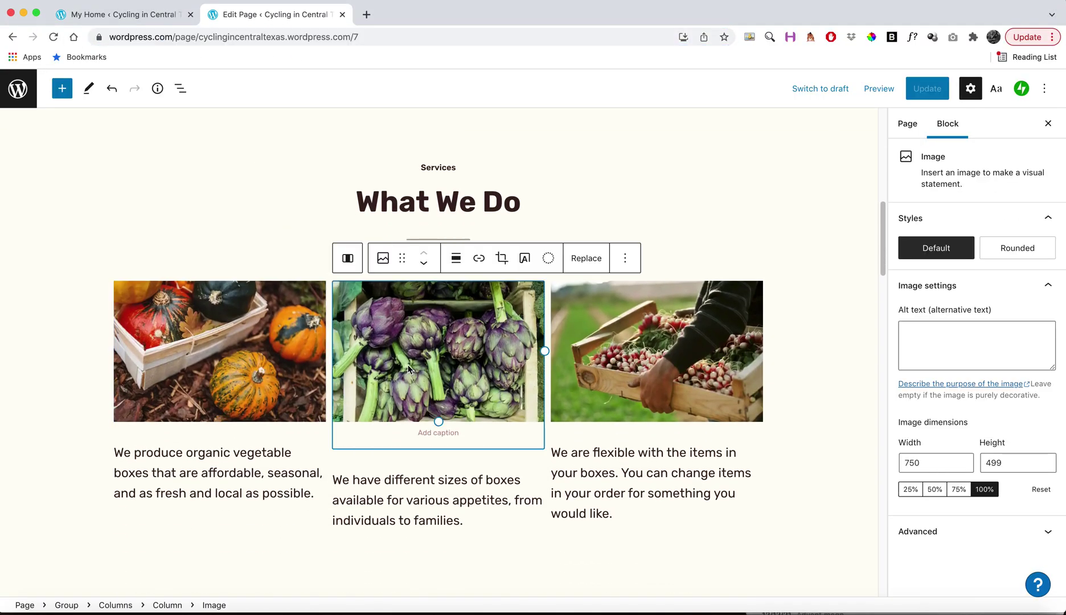
click(229, 38)
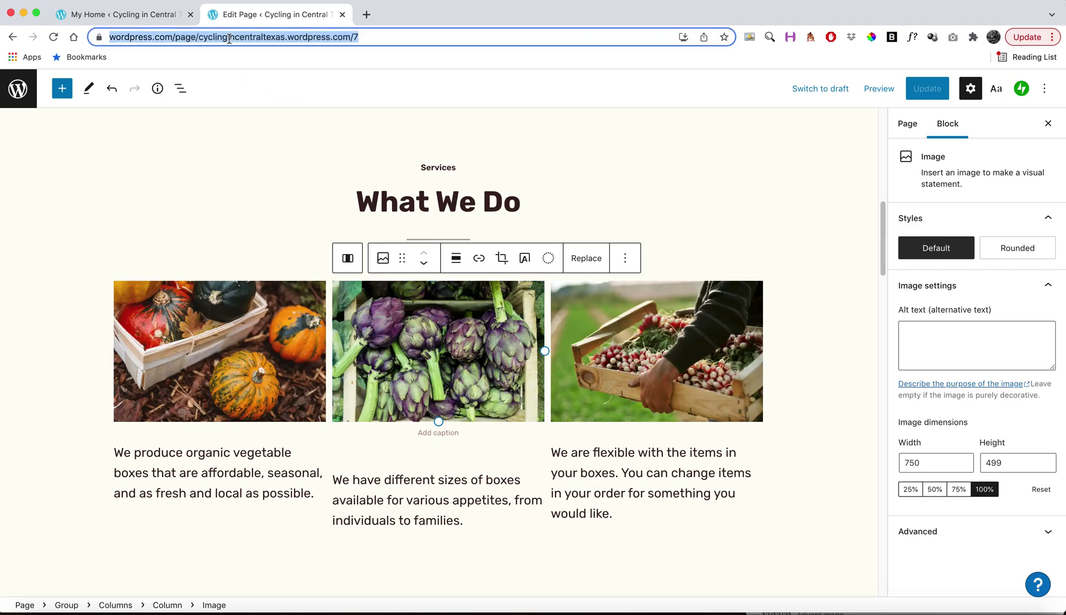
click(140, 37)
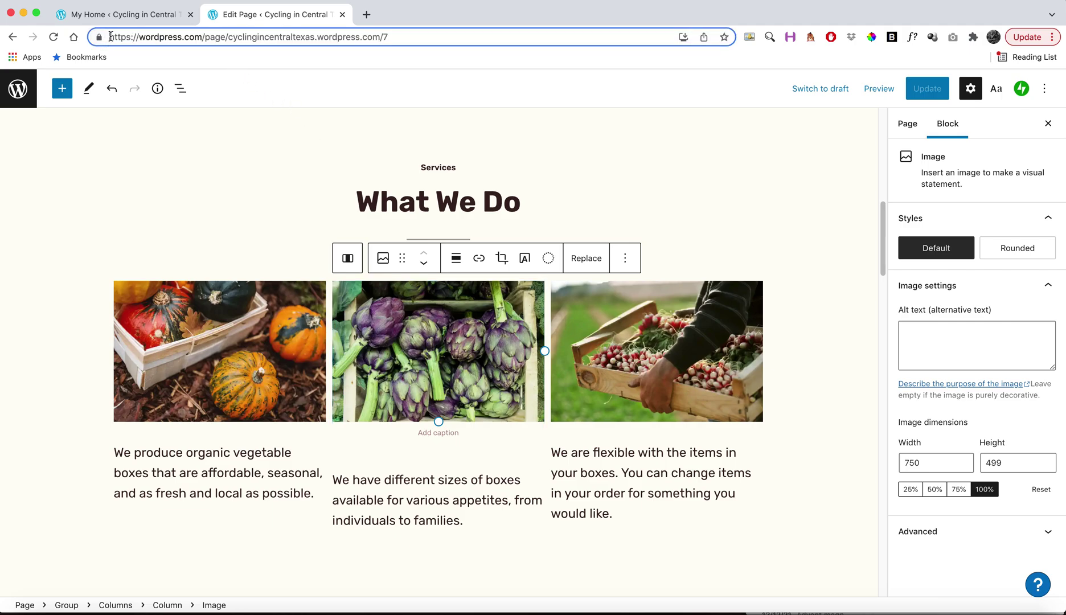
drag(110, 36, 393, 36)
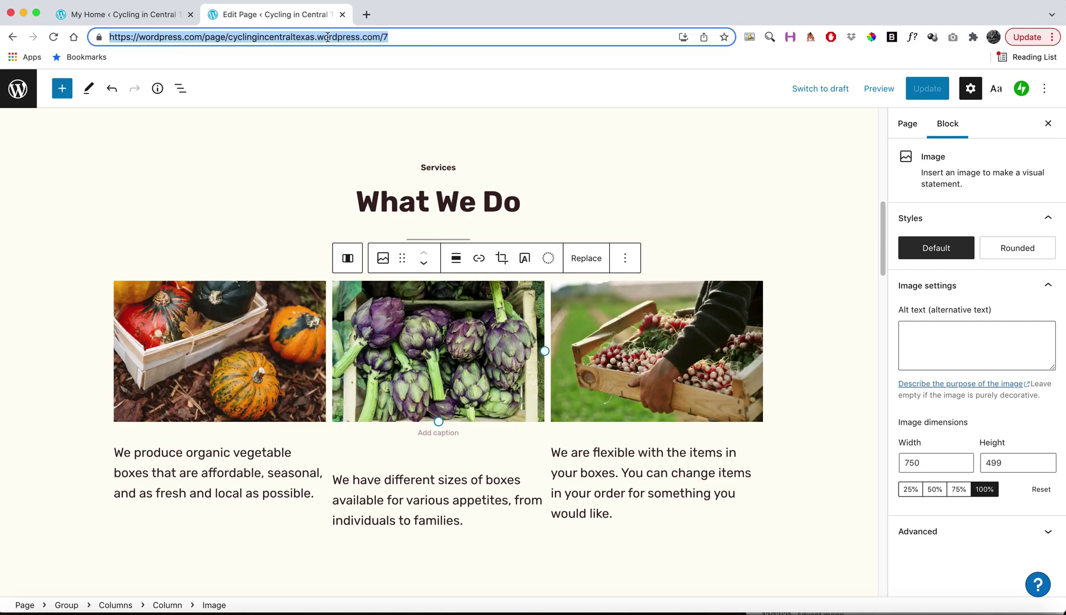
click(213, 37)
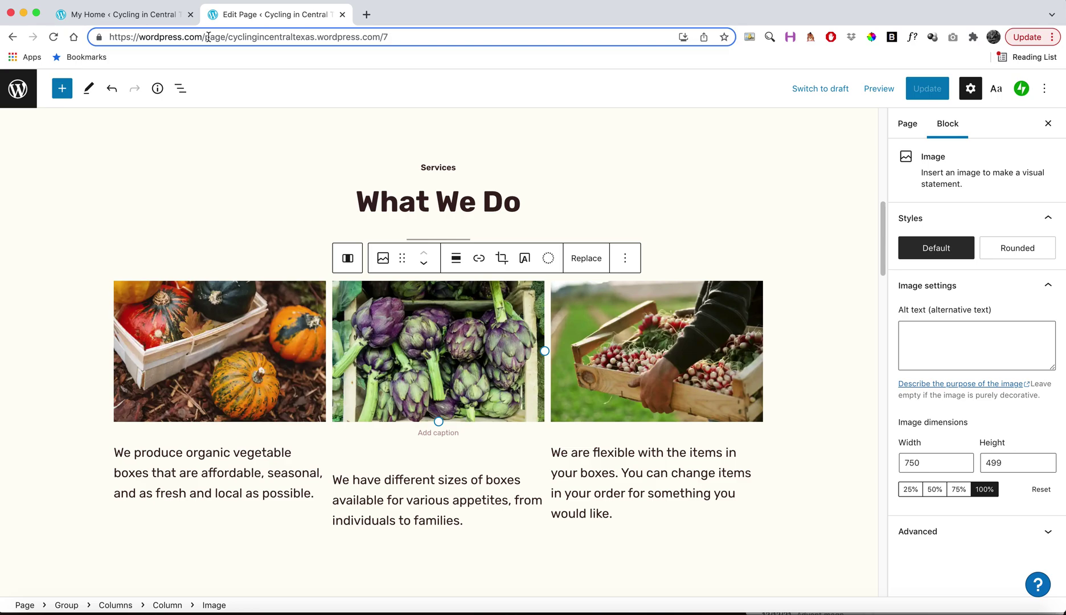
- Reveal the page's permalink in Page settings and open the public site in a new tab
click(908, 128)
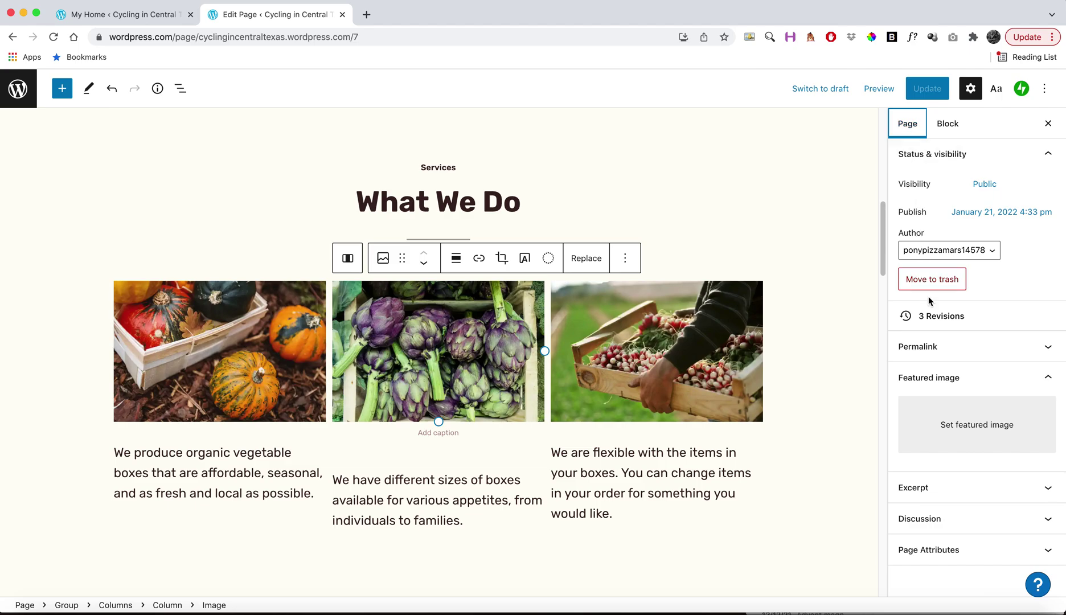
click(933, 349)
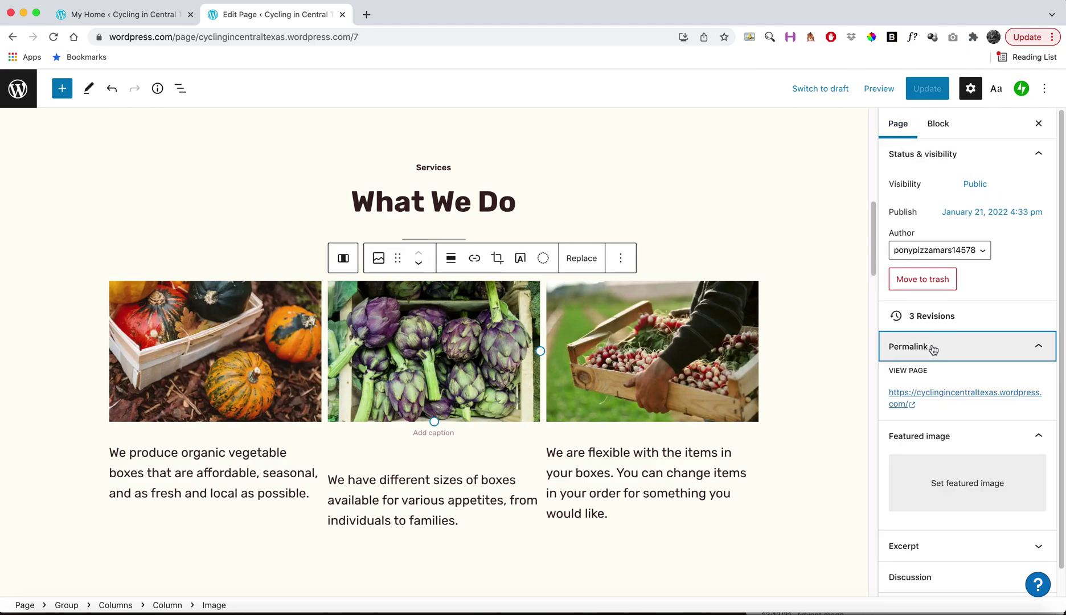
click(901, 397)
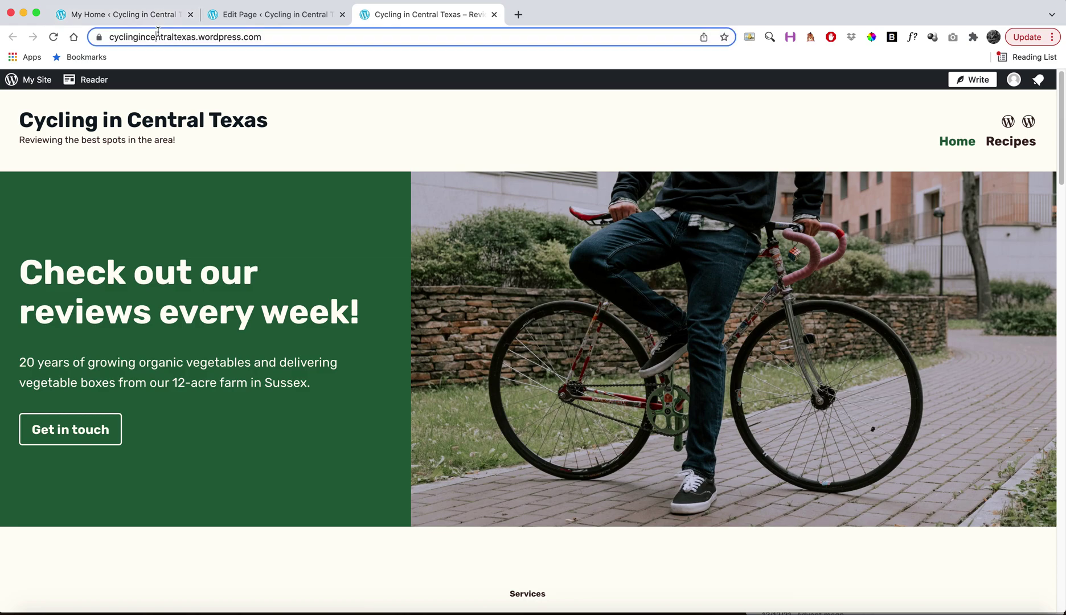
- Select the entire public address cyclingincentraltexas.wordpress.com in the new tab's address bar
click(158, 32)
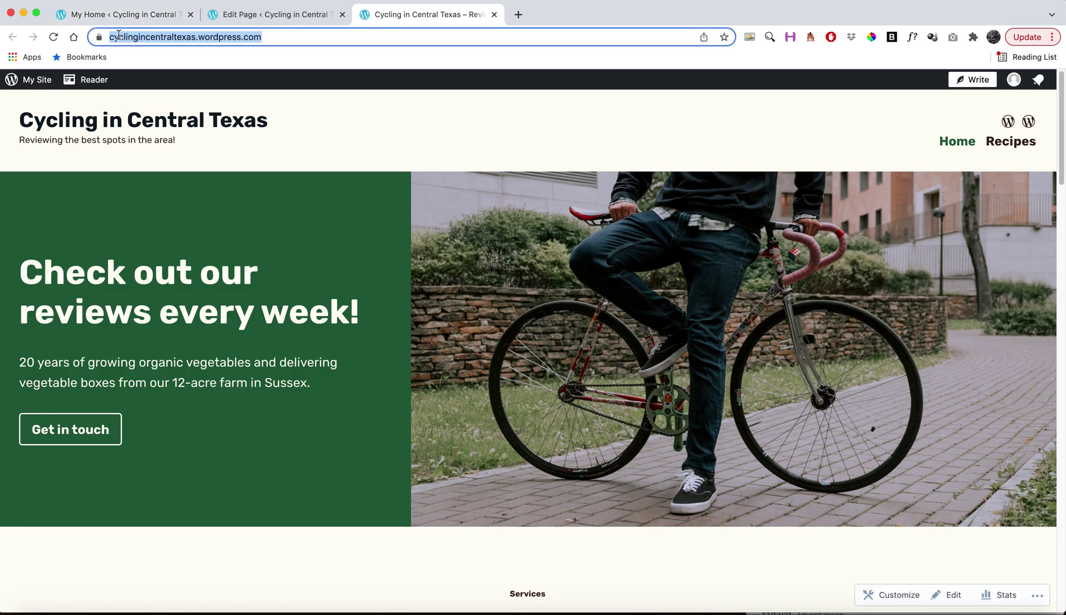
click(168, 37)
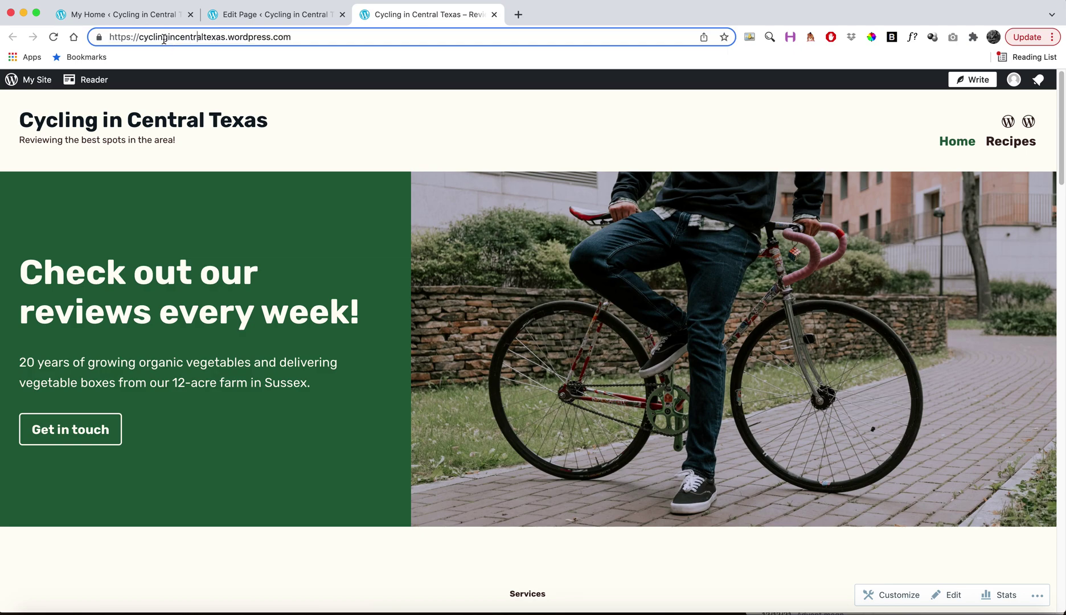
drag(139, 37, 291, 43)
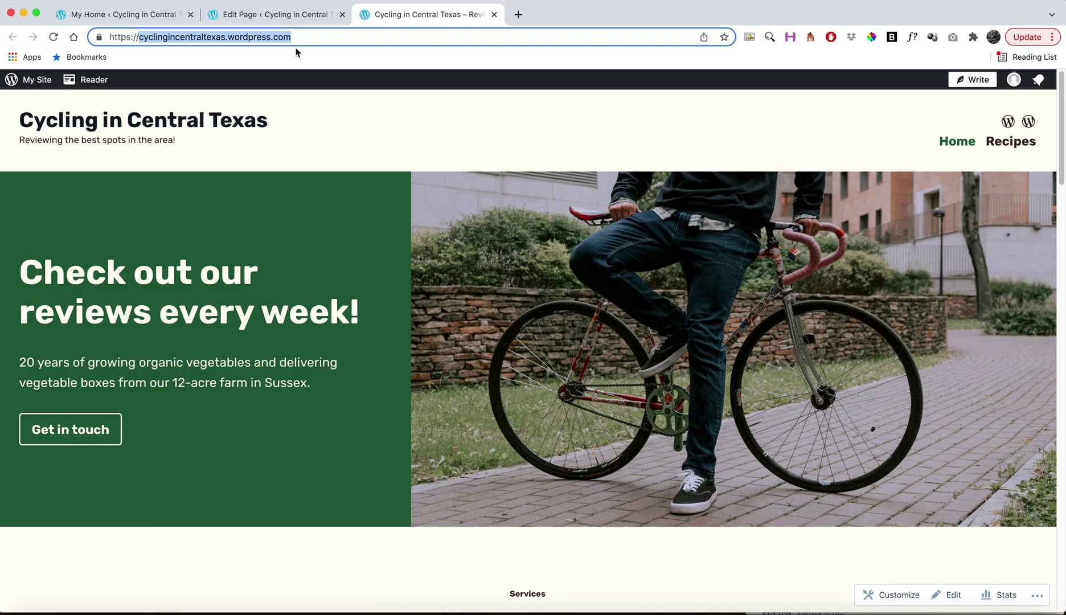
double_click(295, 39)
triple_click(296, 40)
scroll(592, 264, up, 2)
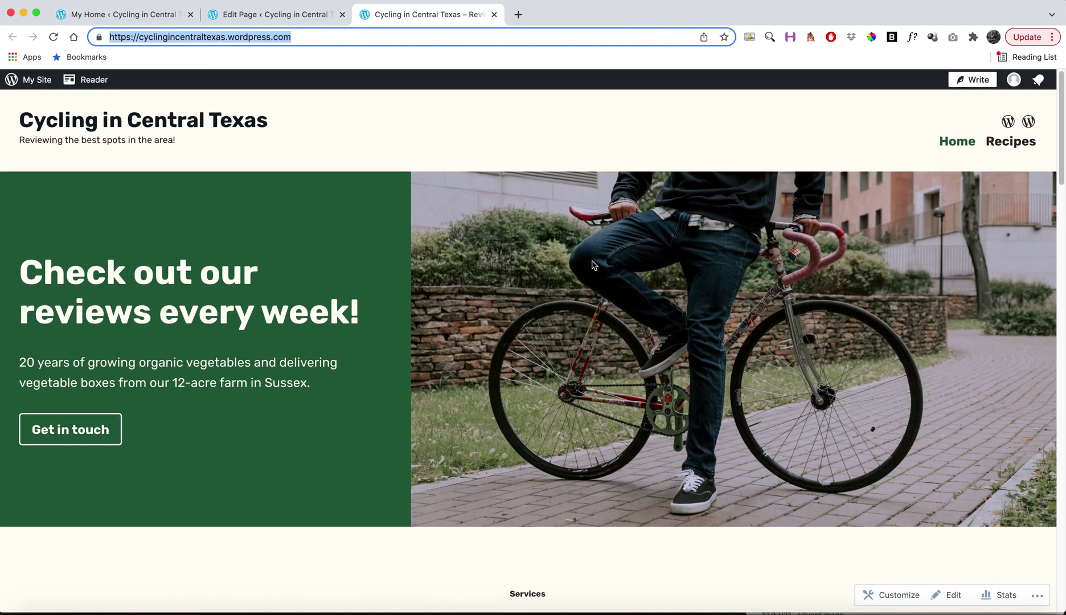